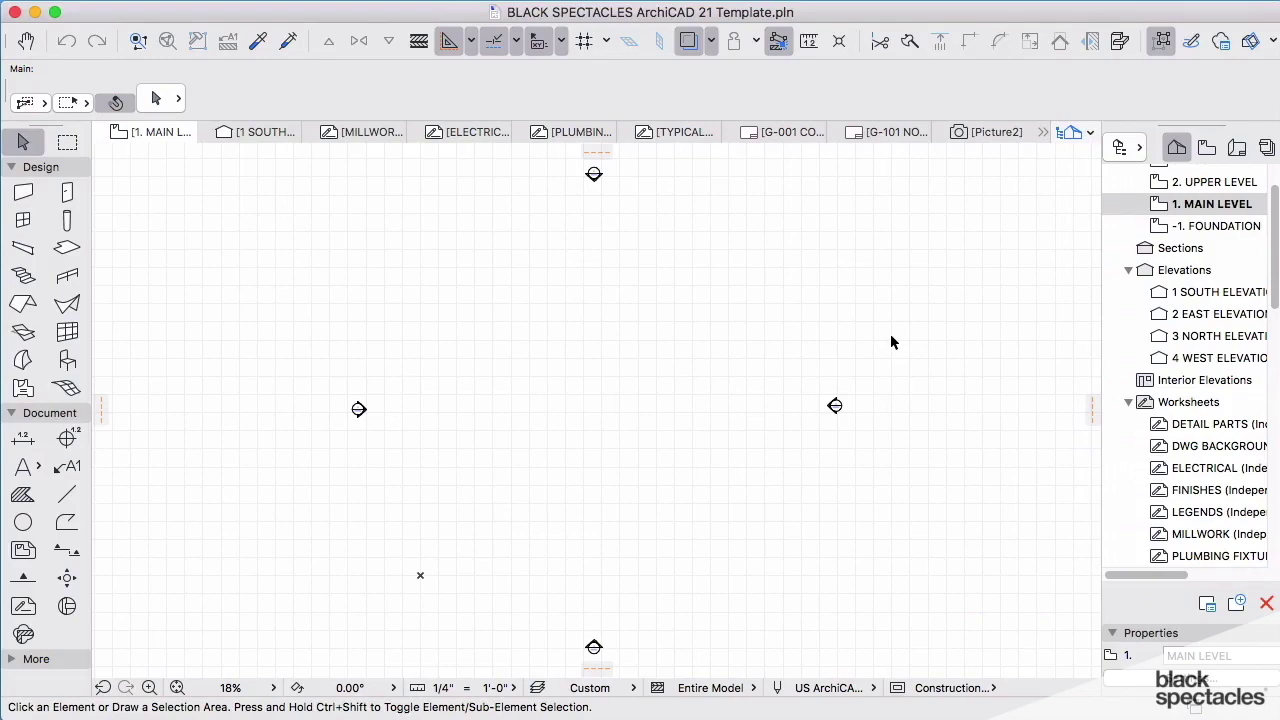
- In Wall Default Settings, choose the Wall Brick+Insul.Wd2x6 composite as the default wall structure
double_click(23, 191)
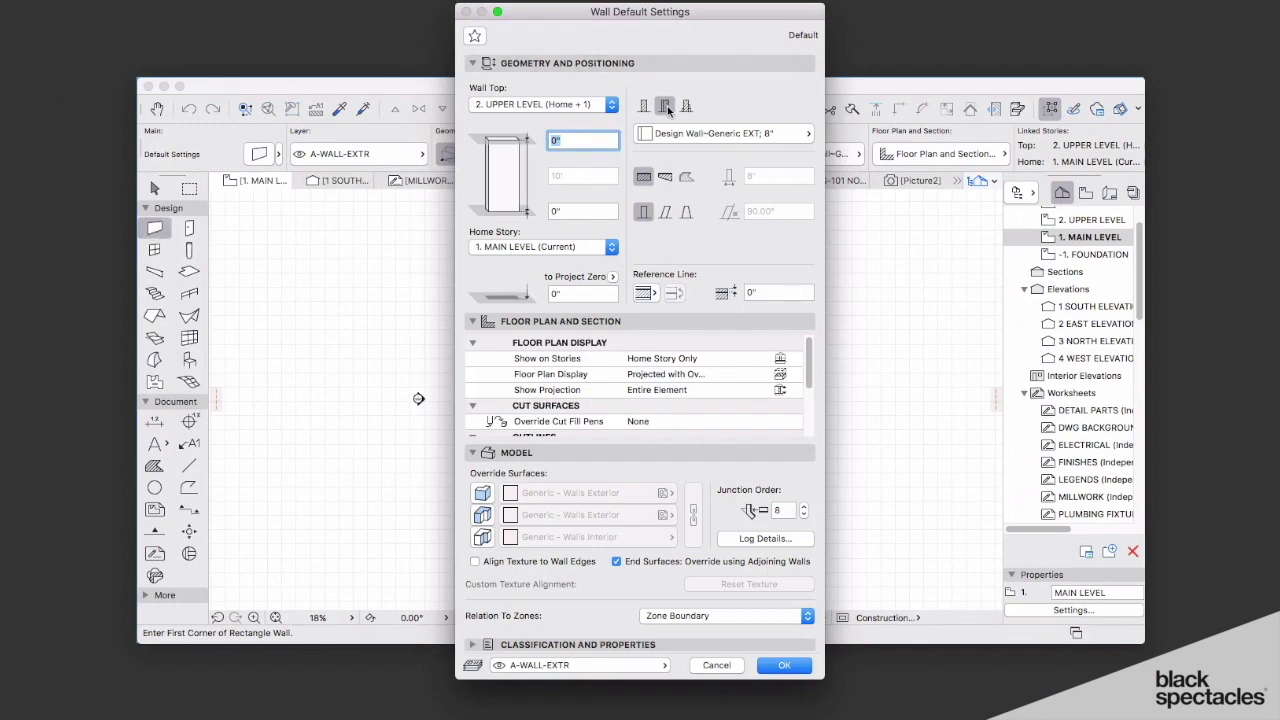
click(700, 137)
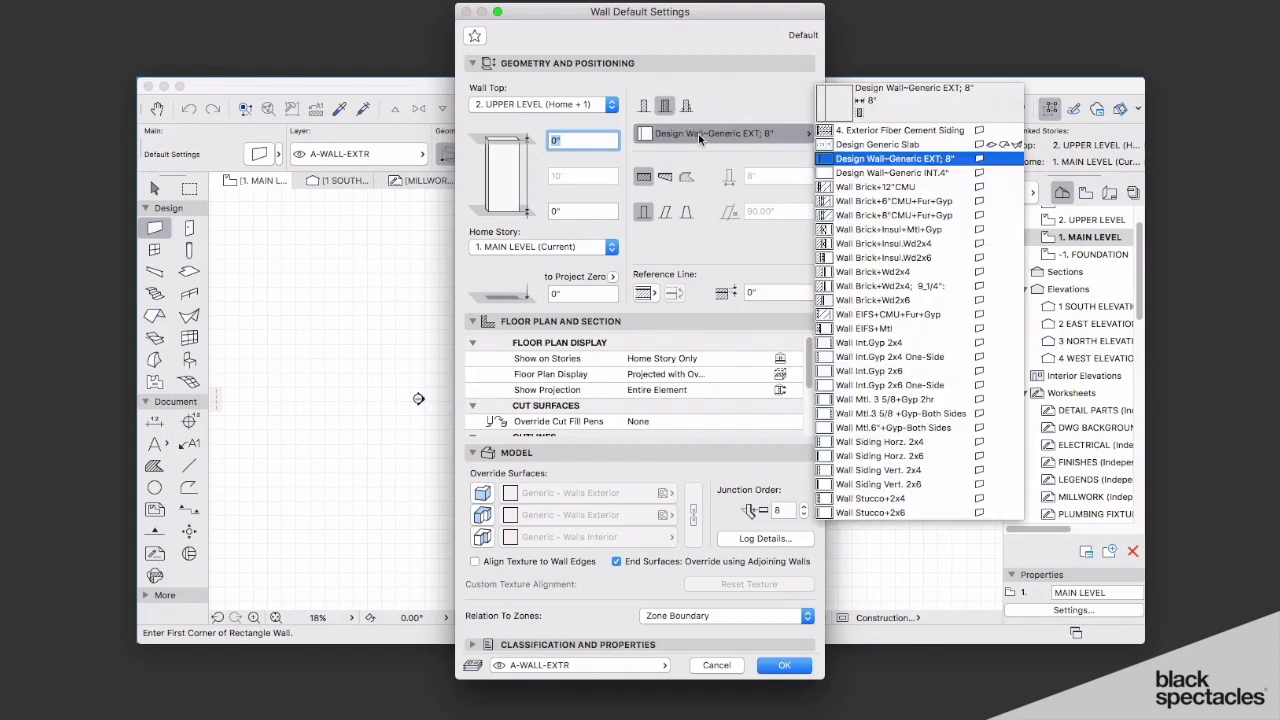
click(912, 262)
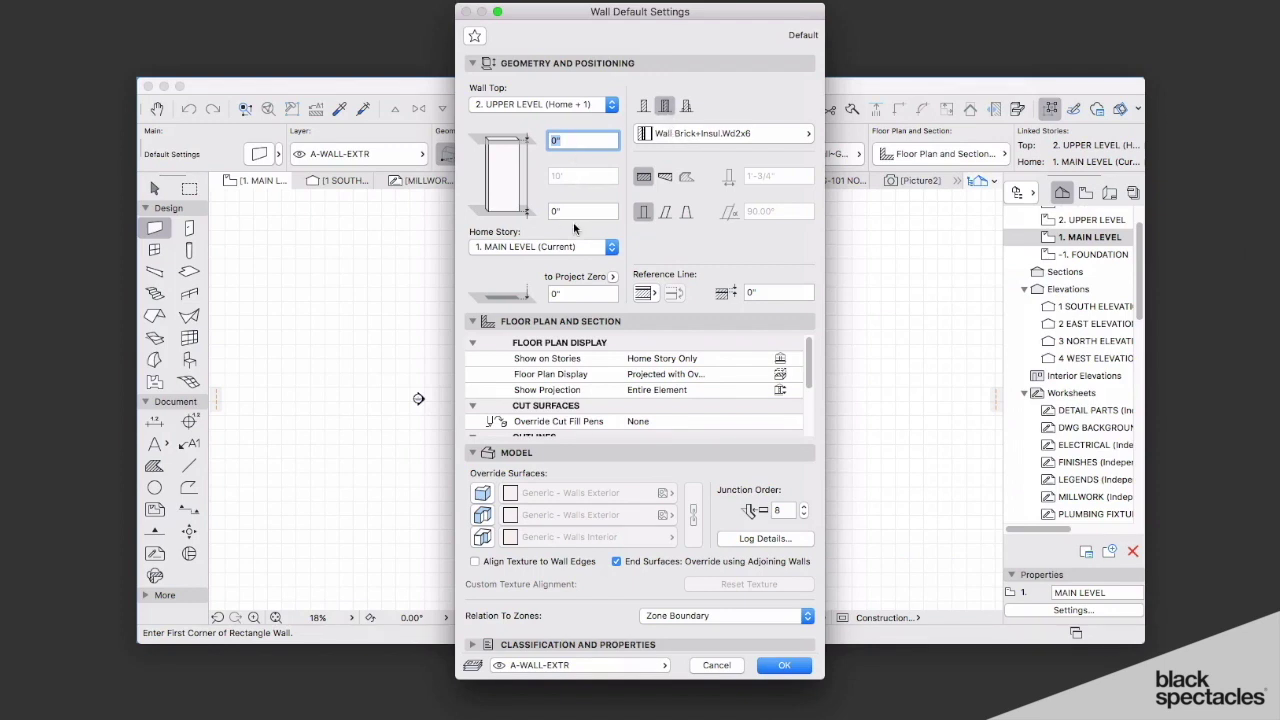
click(782, 665)
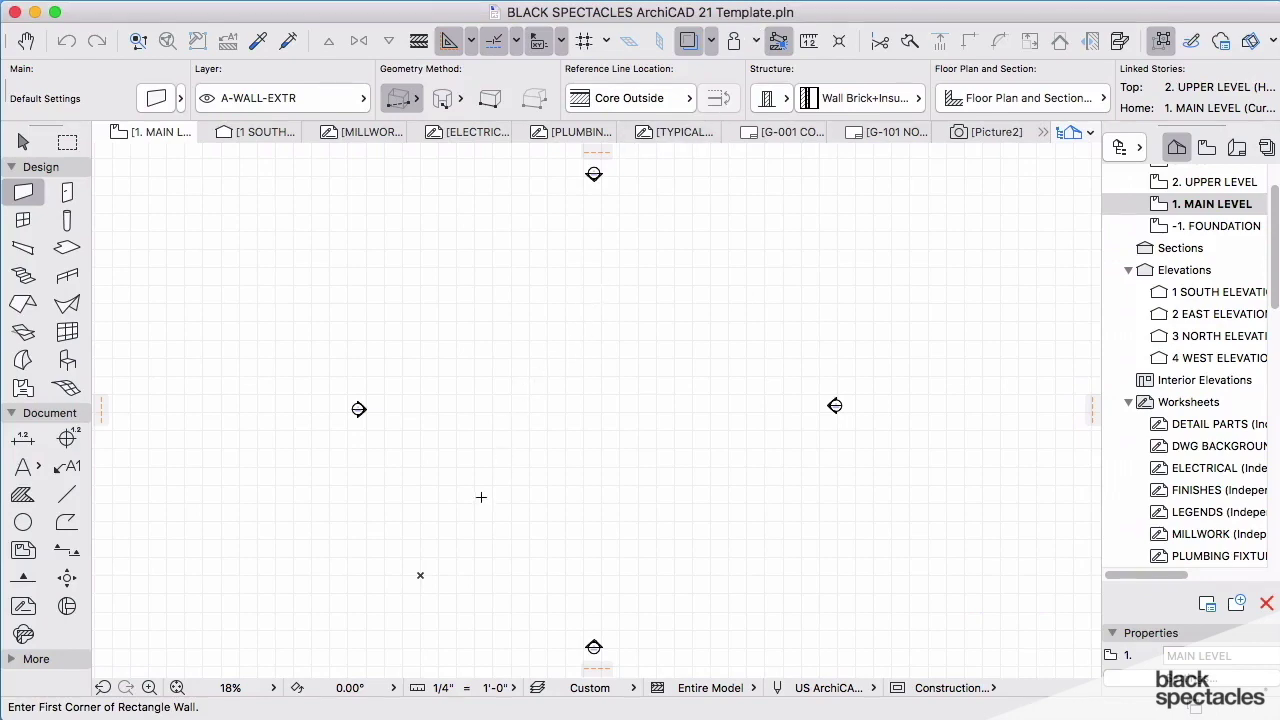
- Draw a rectangular wall enclosure 40' wide by 24' deep from its first corner
click(530, 467)
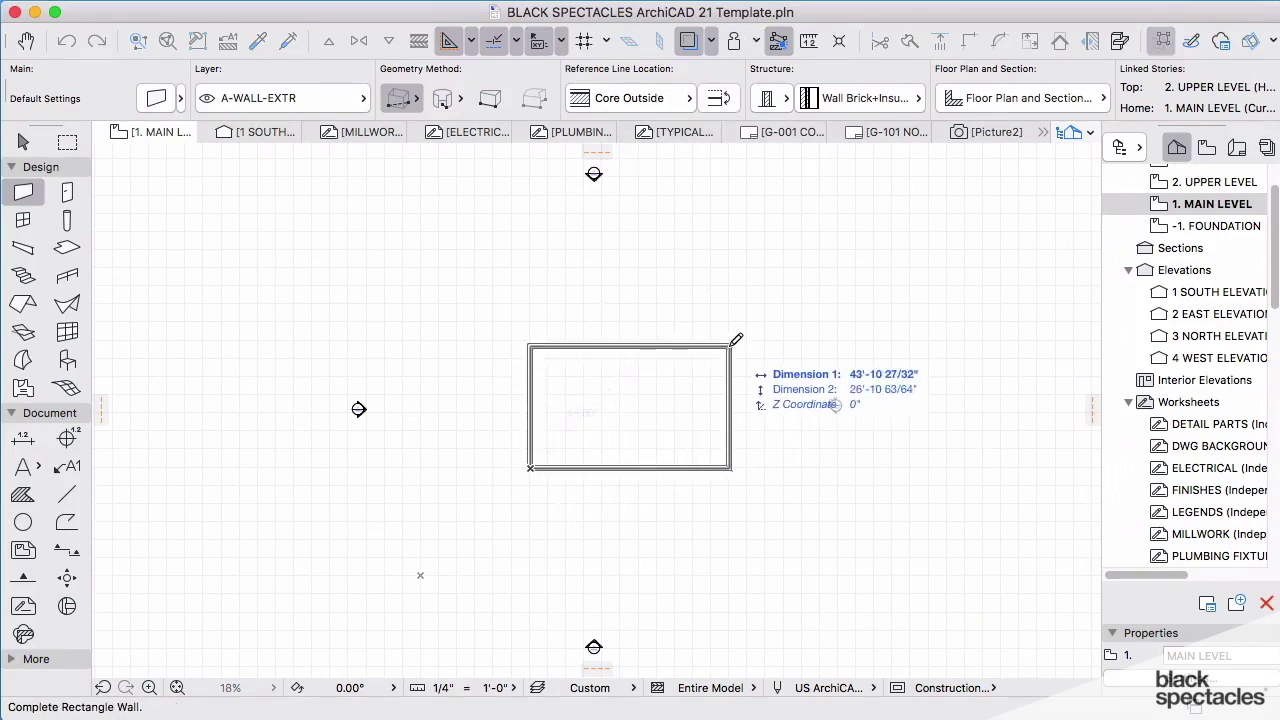
scroll(736, 340, up, 3)
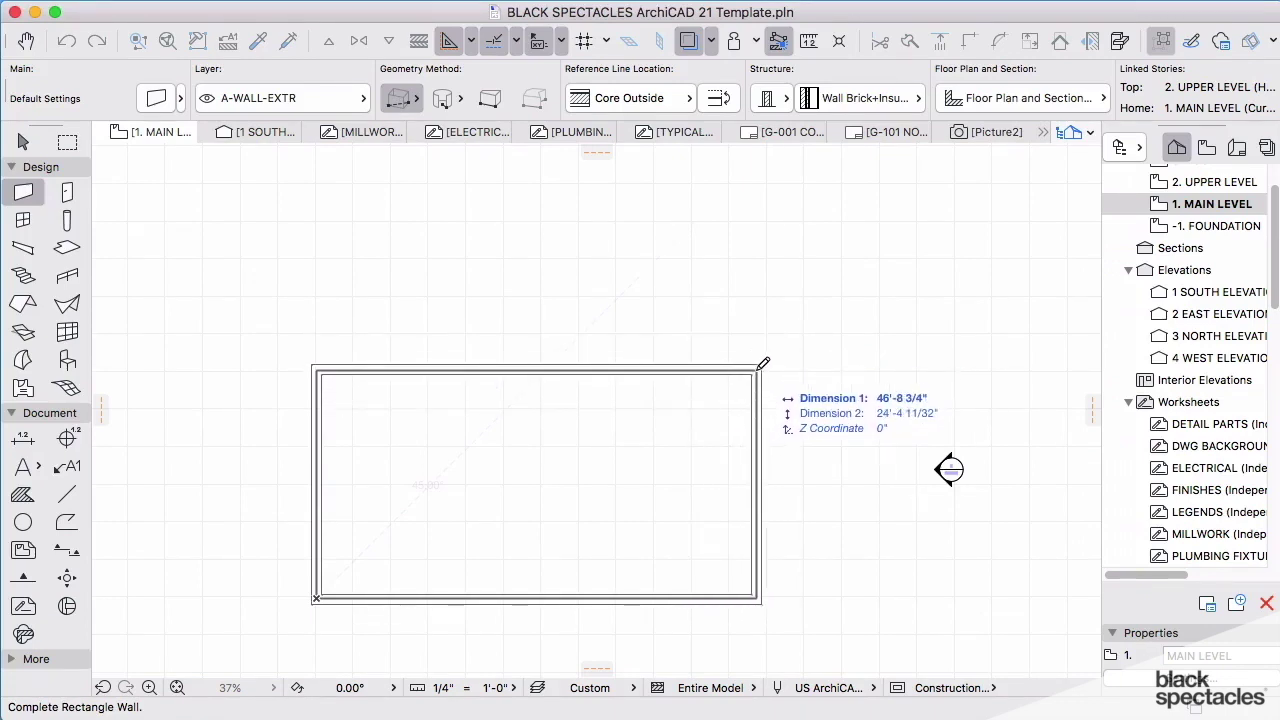
text(40)
key(Tab)
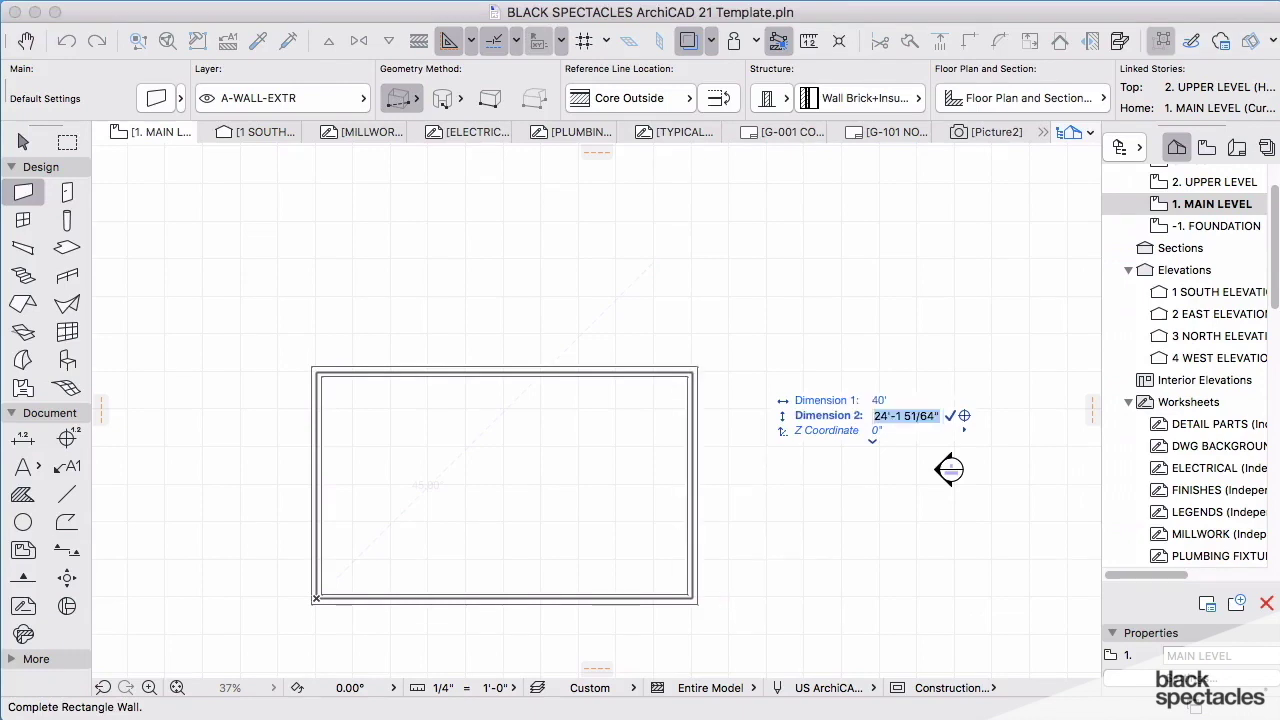
text(24)
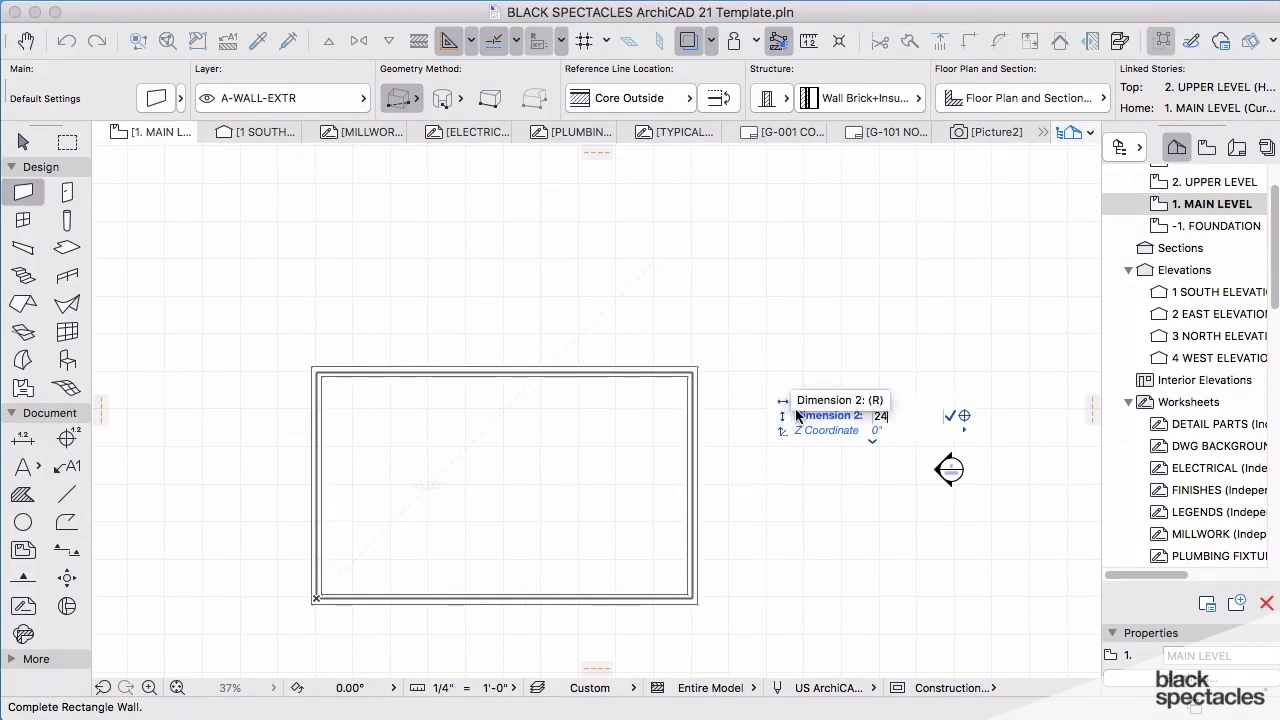
key(Return)
scroll(319, 381, up, 10)
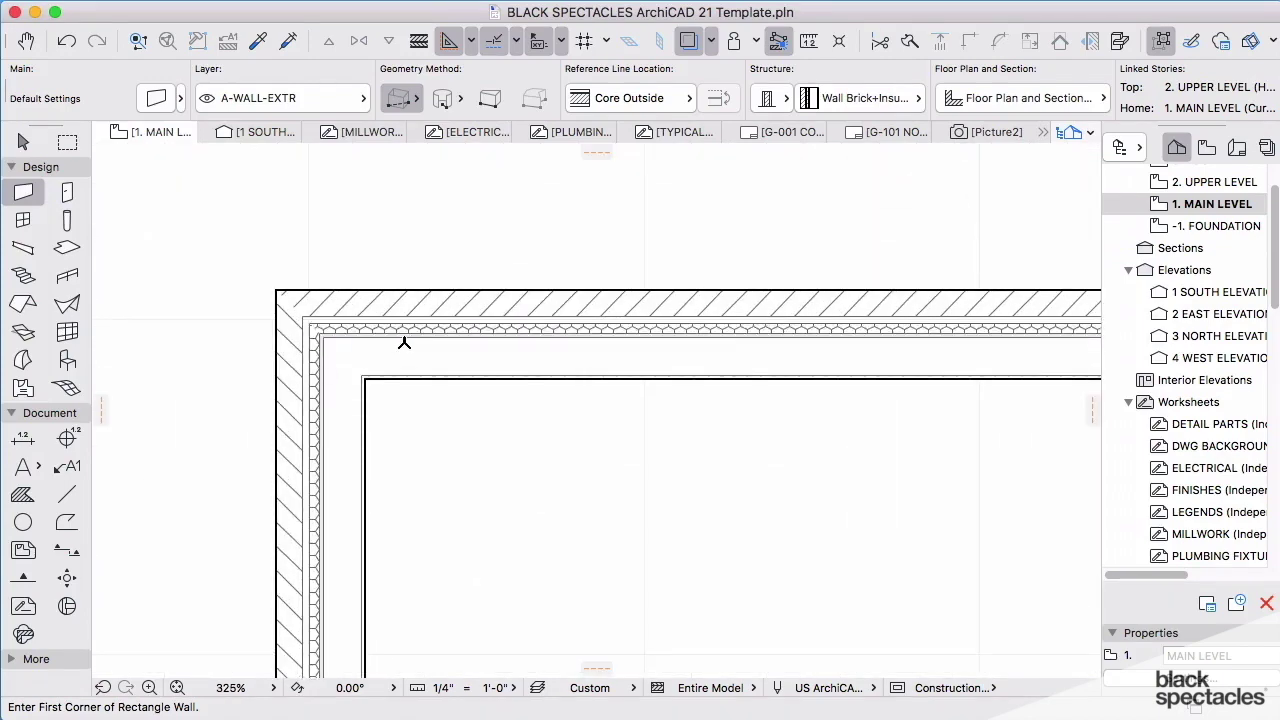
scroll(404, 343, down, 5)
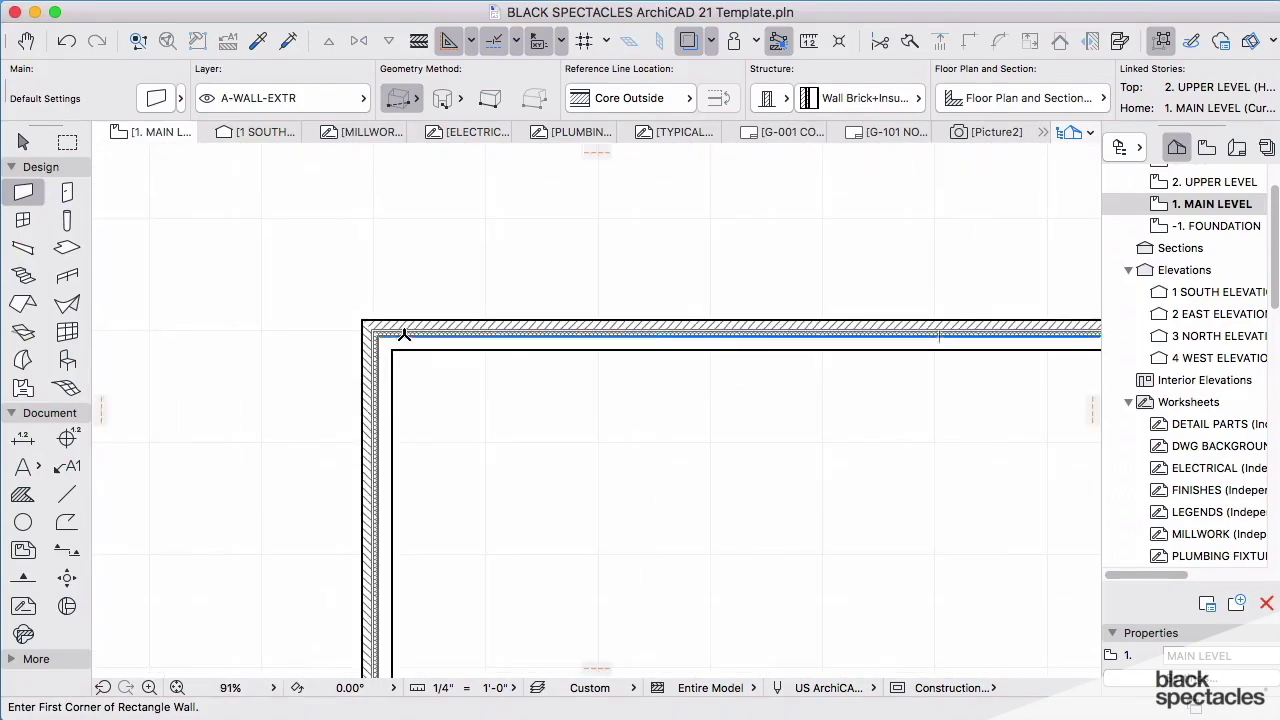
- Select the Slab tool and choose the FLR HdWd+2x10+Gyp floor composite in the Info Box
scroll(404, 333, down, 1)
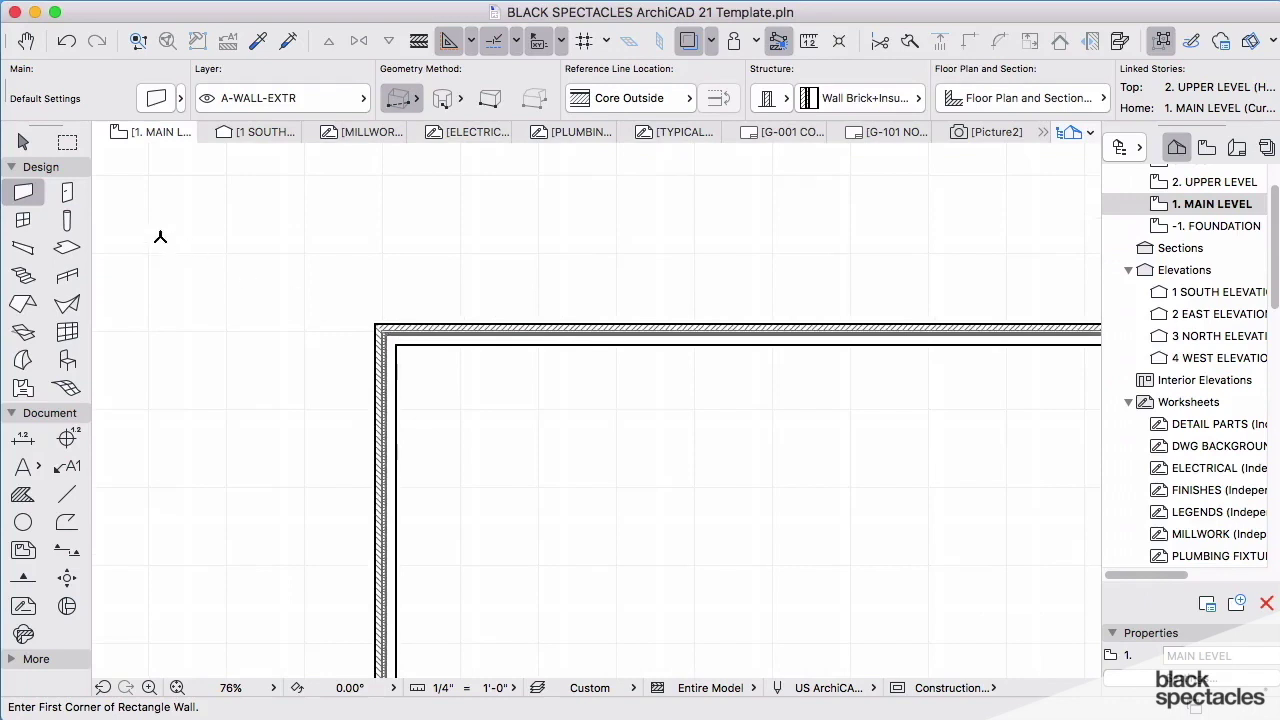
click(66, 250)
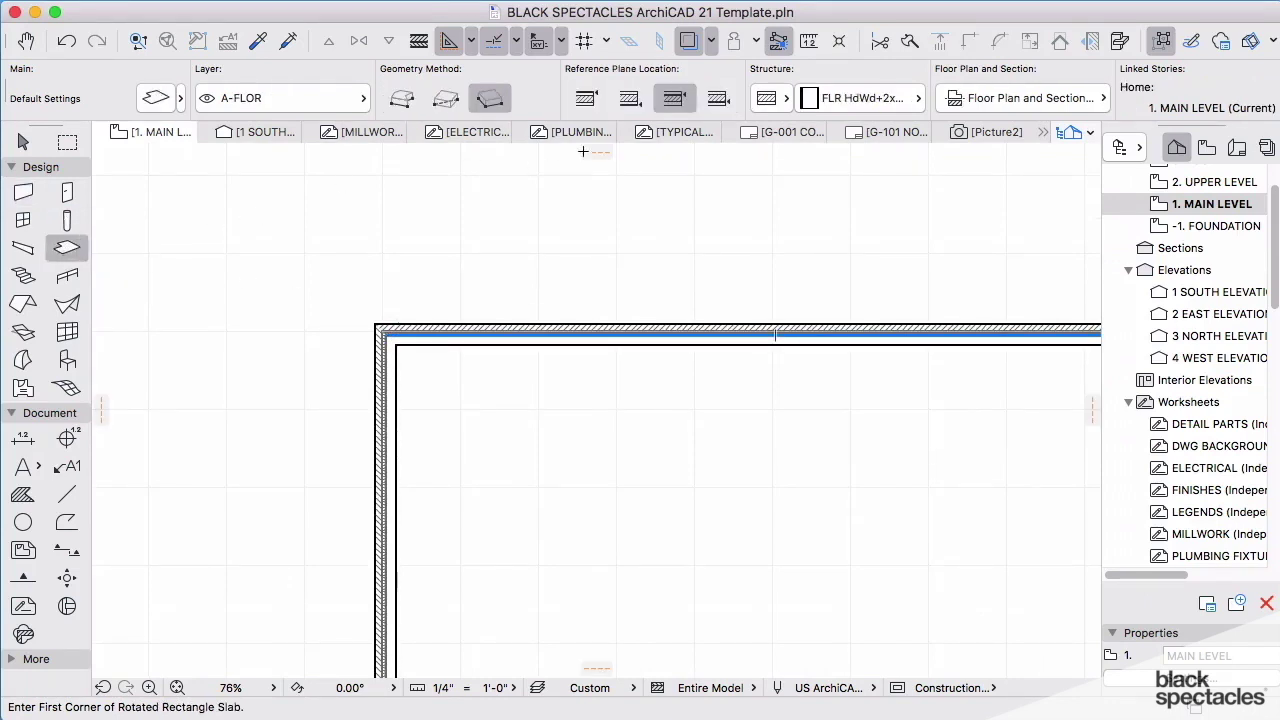
click(852, 98)
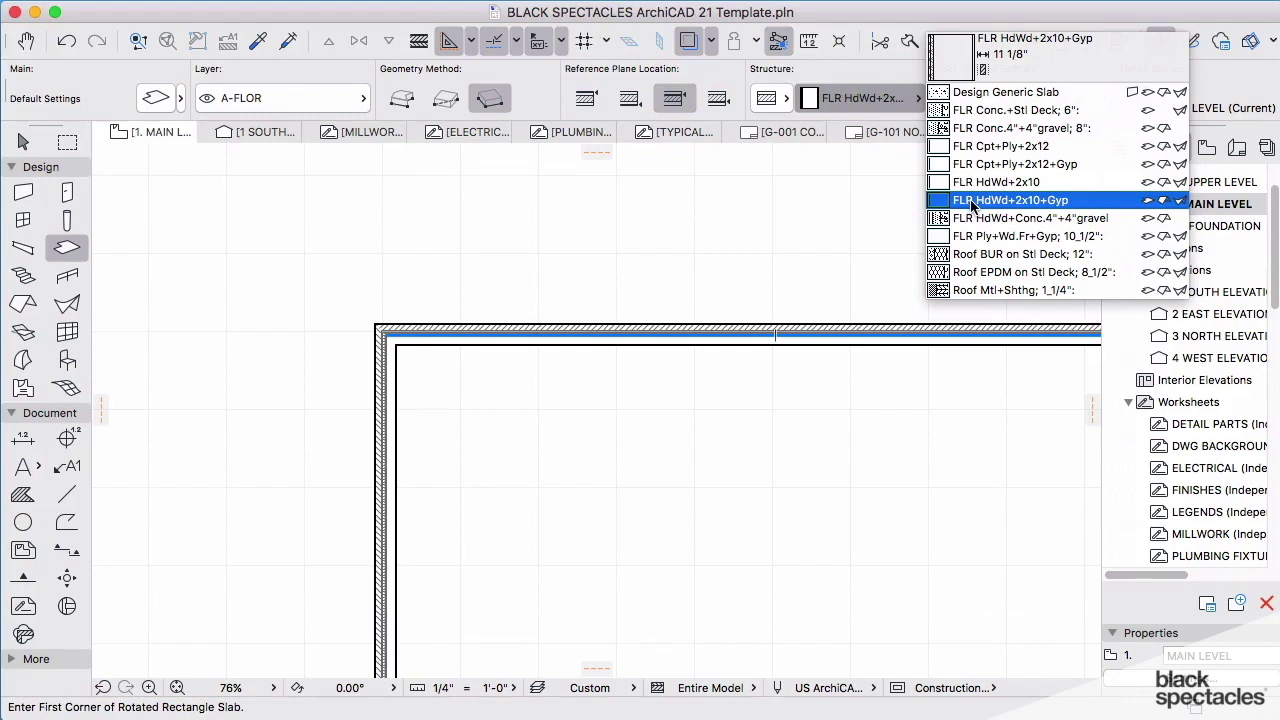
click(1062, 201)
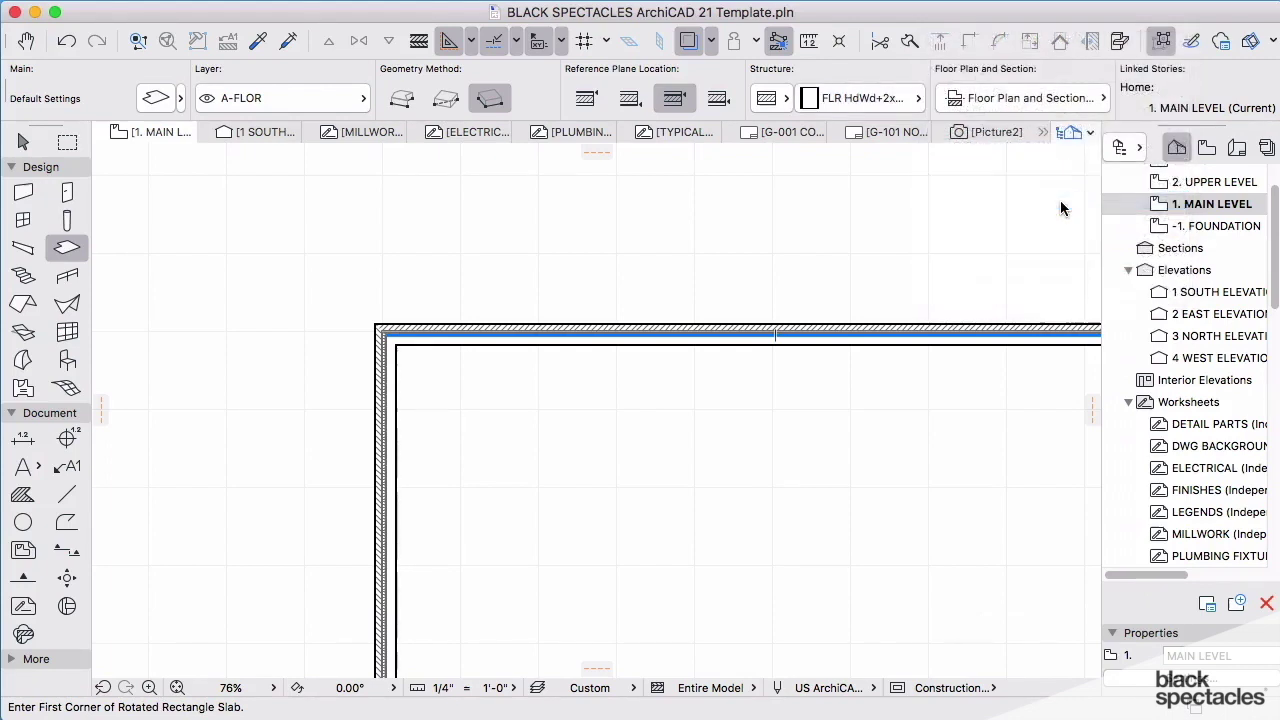
scroll(667, 285, down, 5)
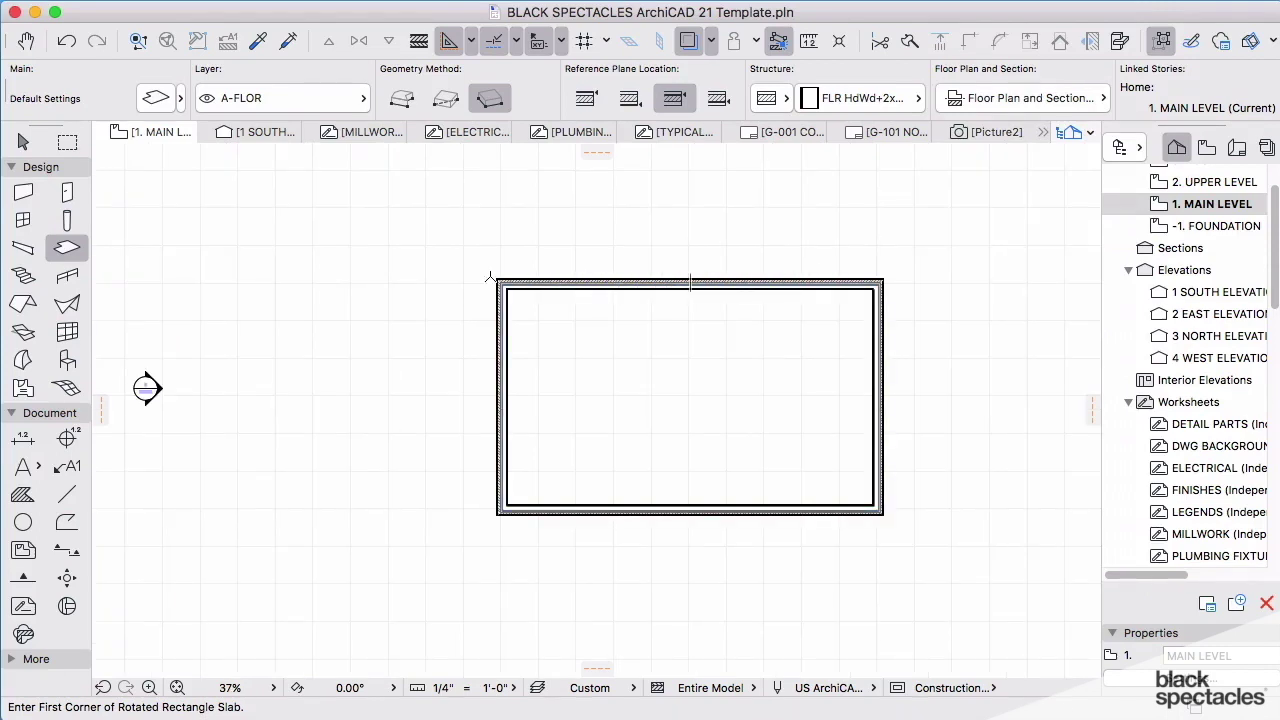
click(76, 555)
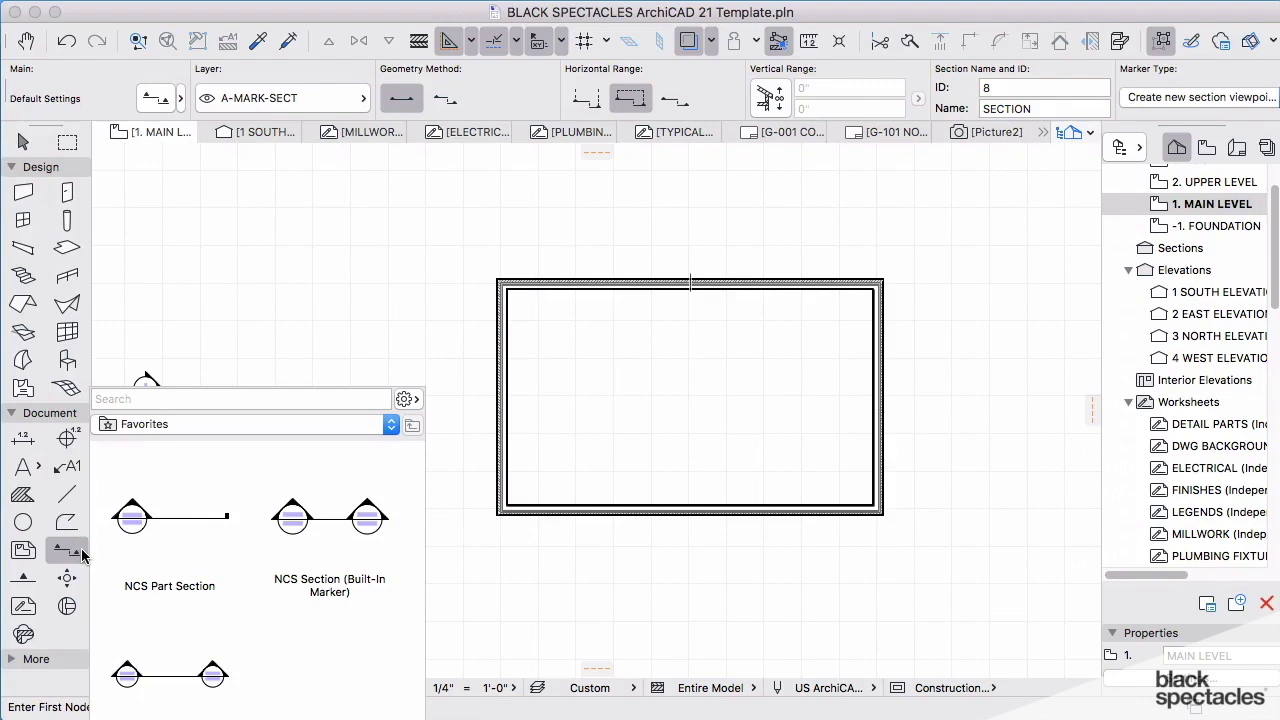
- Place a vertical NCS Part Section line through the rectangle's middle, marker above the north wall
click(167, 583)
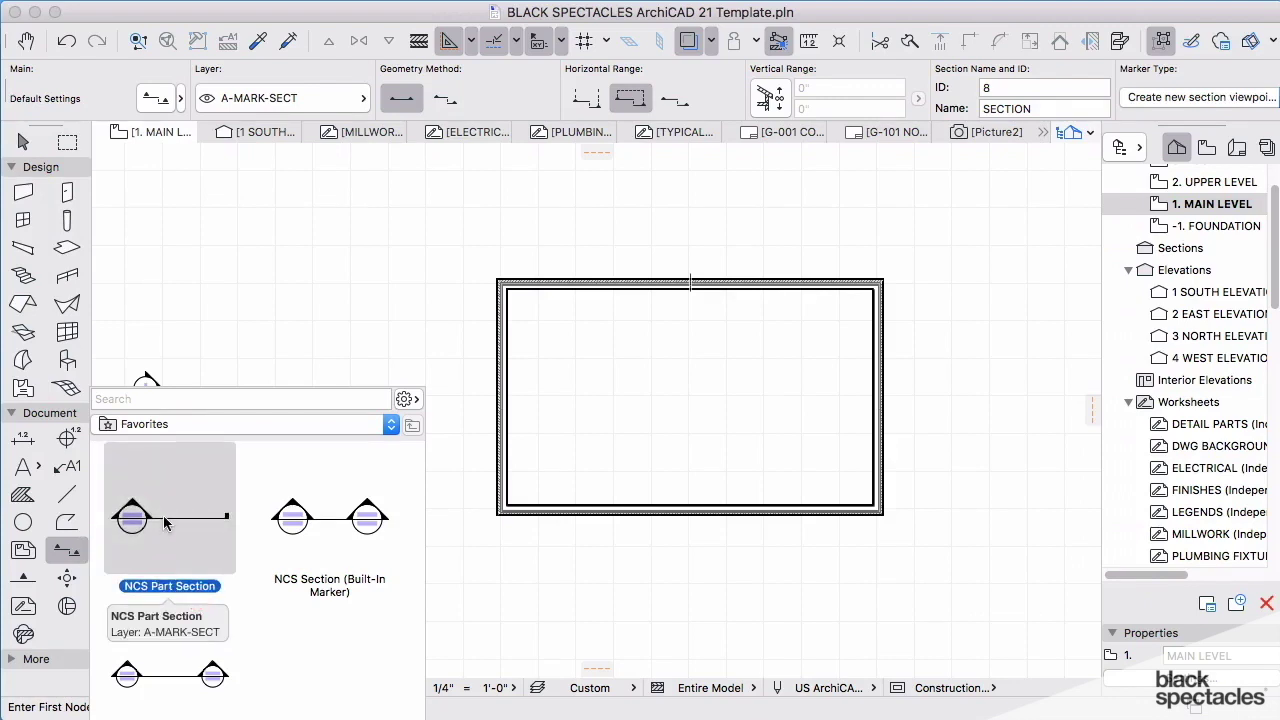
click(699, 538)
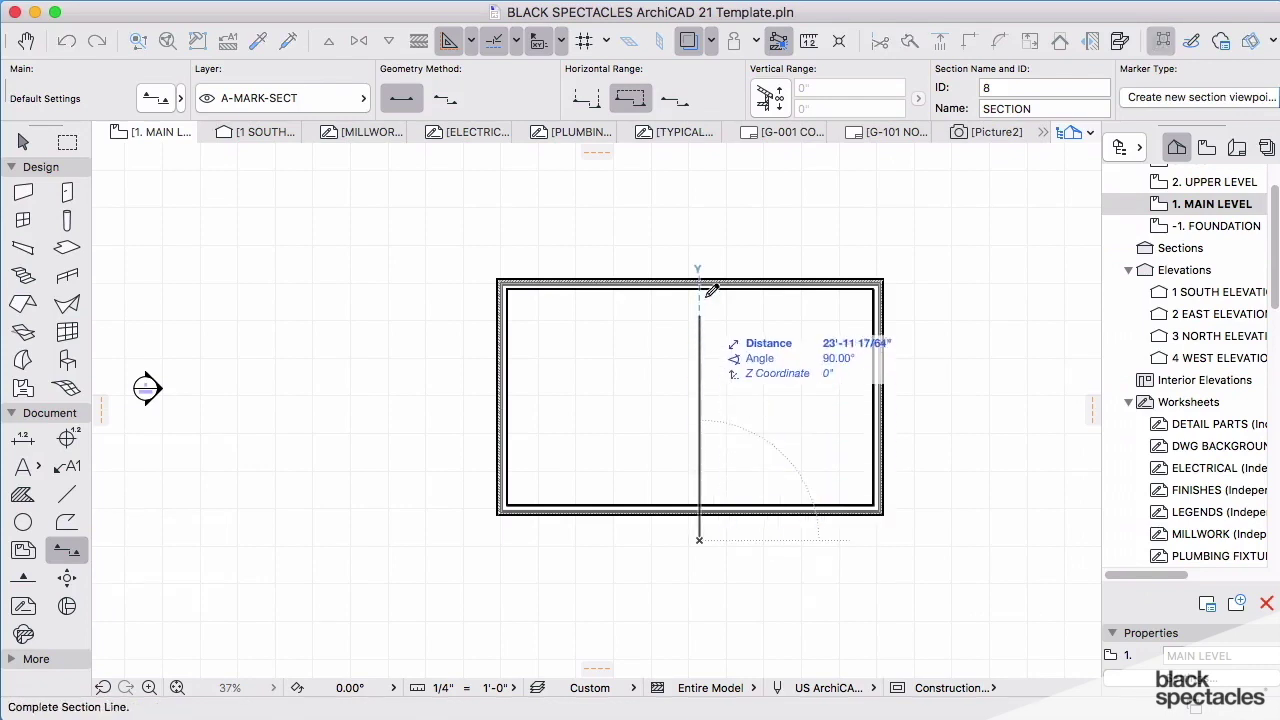
click(699, 240)
click(914, 305)
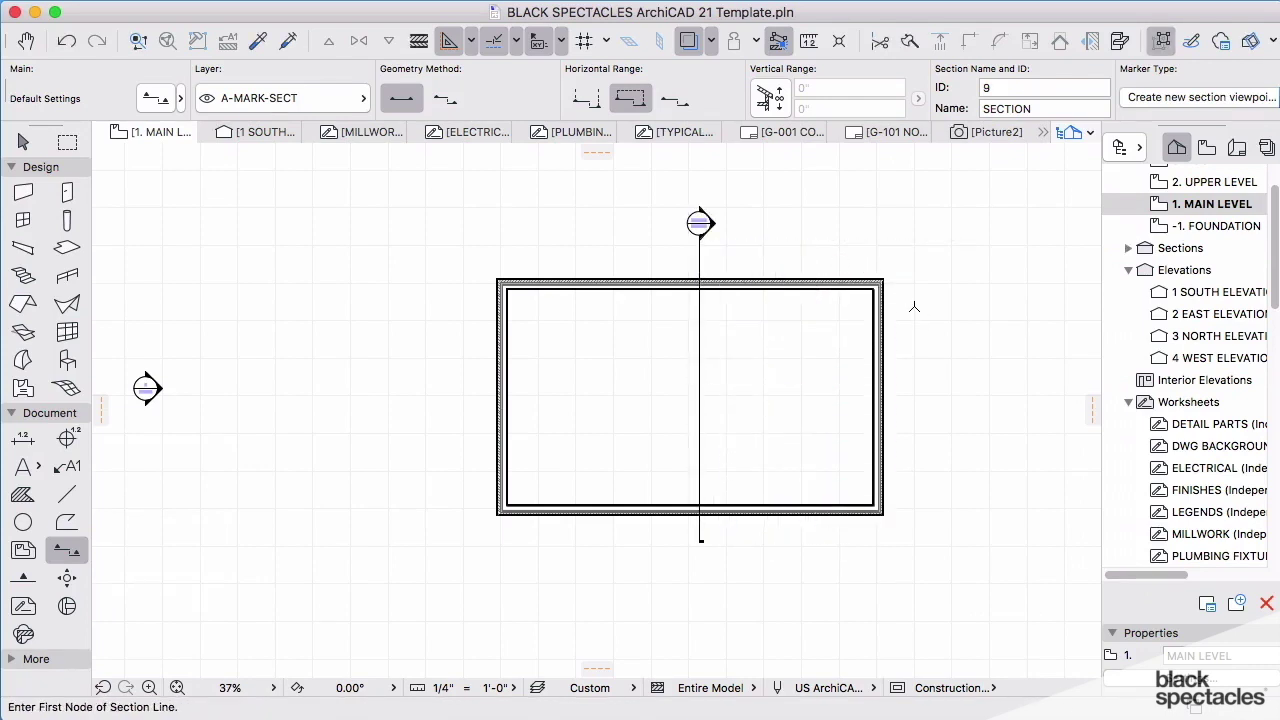
right_click(702, 318)
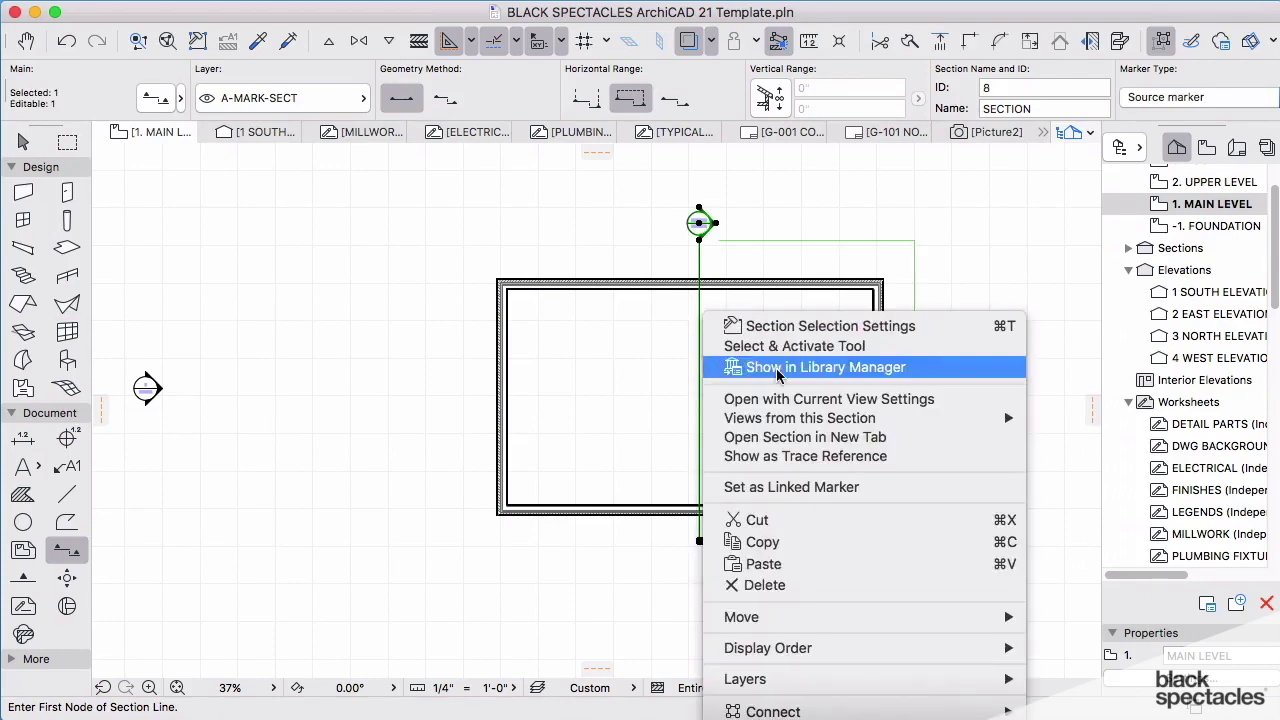
click(790, 400)
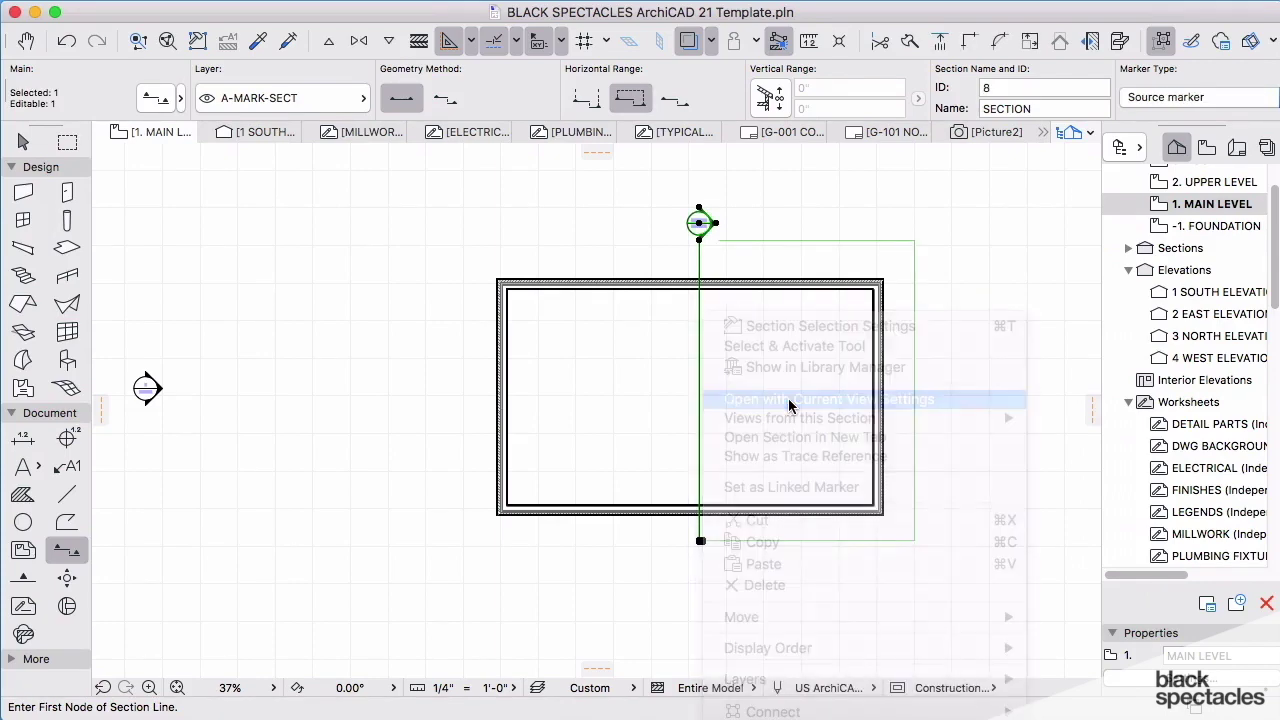
scroll(470, 528, up, 10)
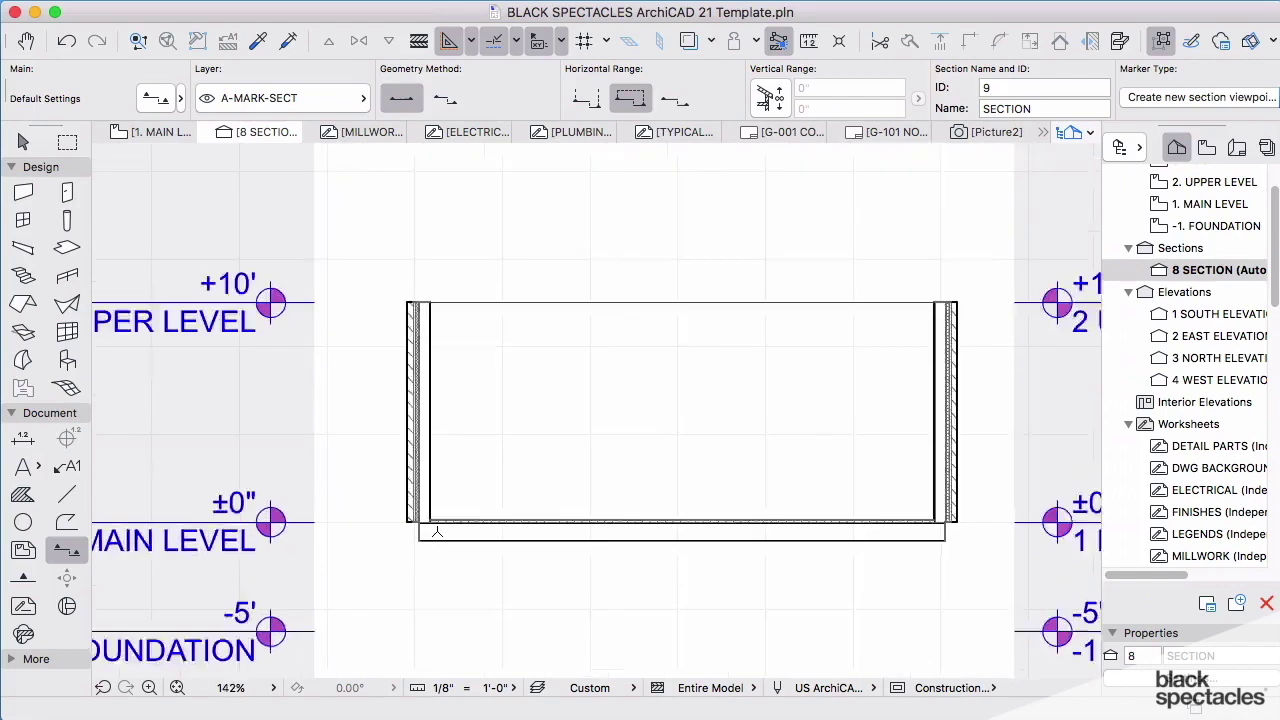
click(440, 530)
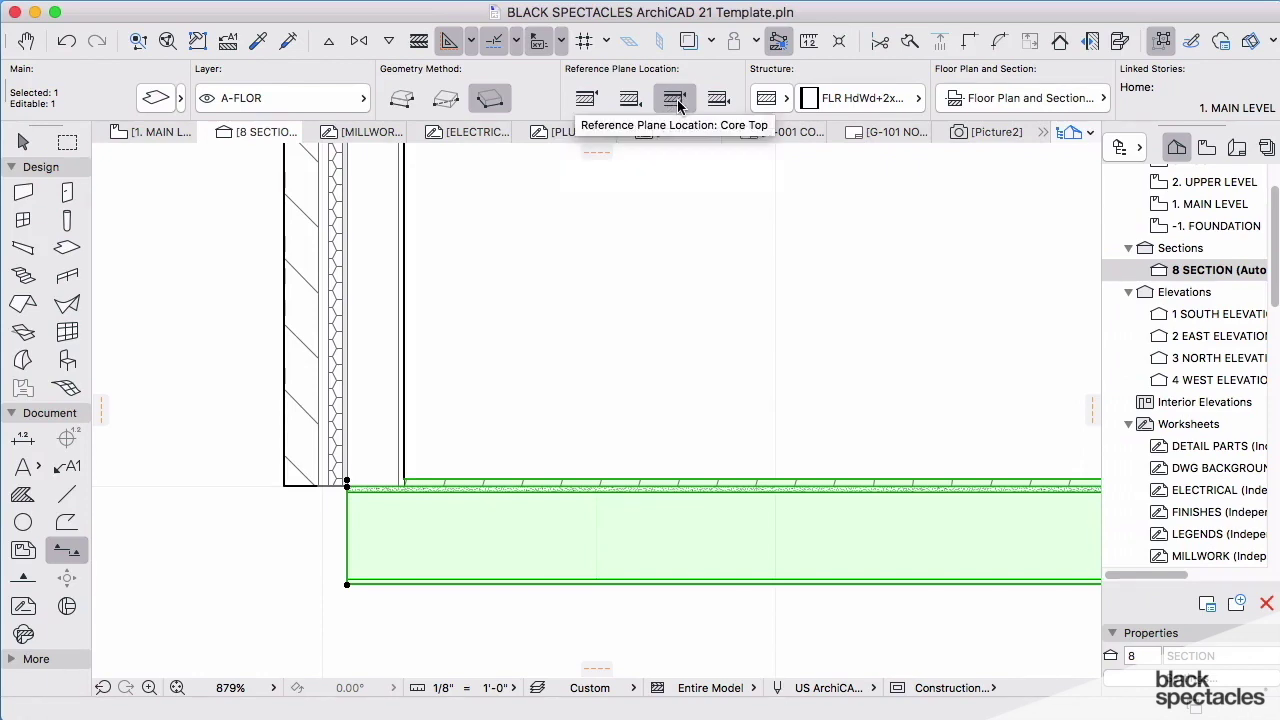
key(Escape)
shift+click(401, 408)
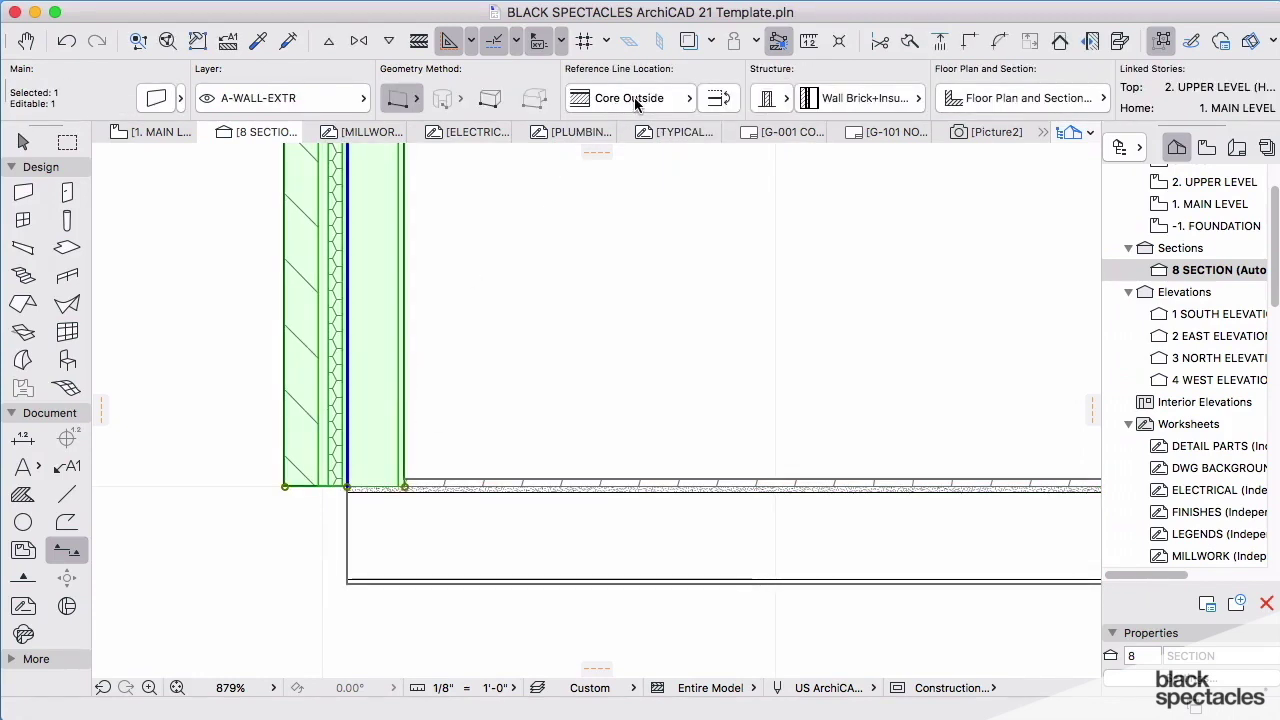
key(Escape)
scroll(348, 519, up, 5)
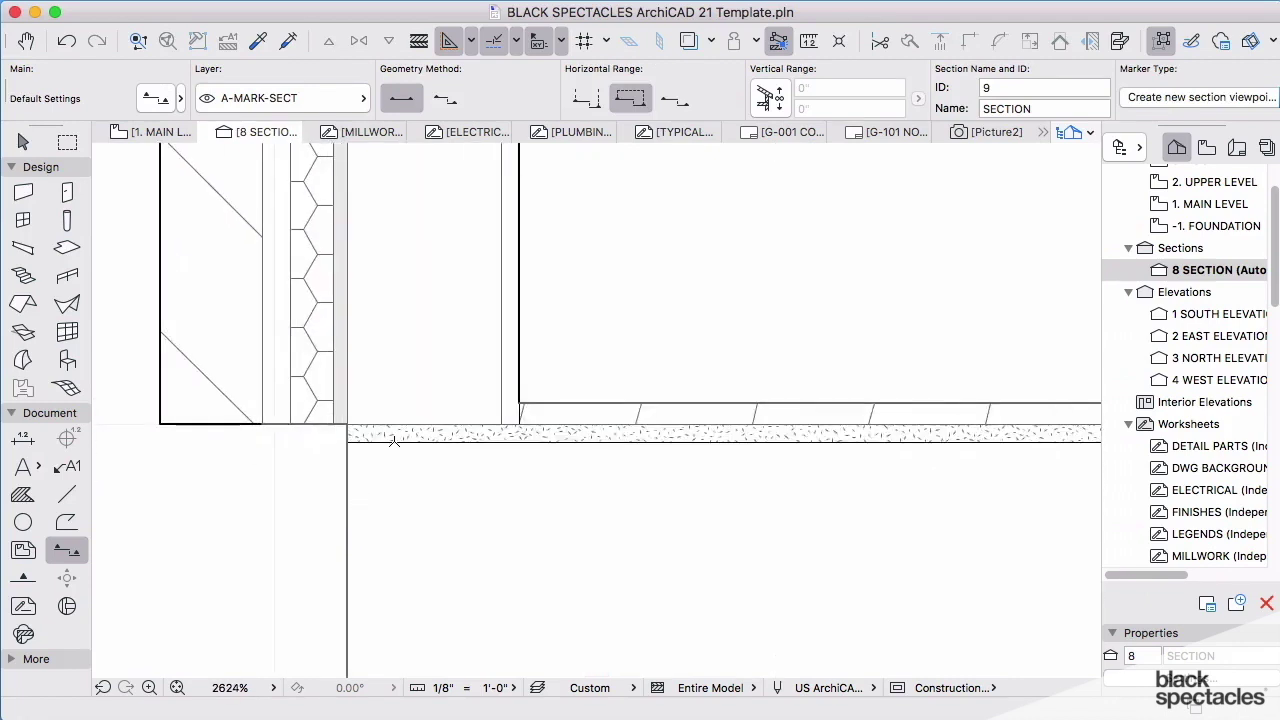
scroll(393, 440, up, 2)
scroll(397, 374, down, 3)
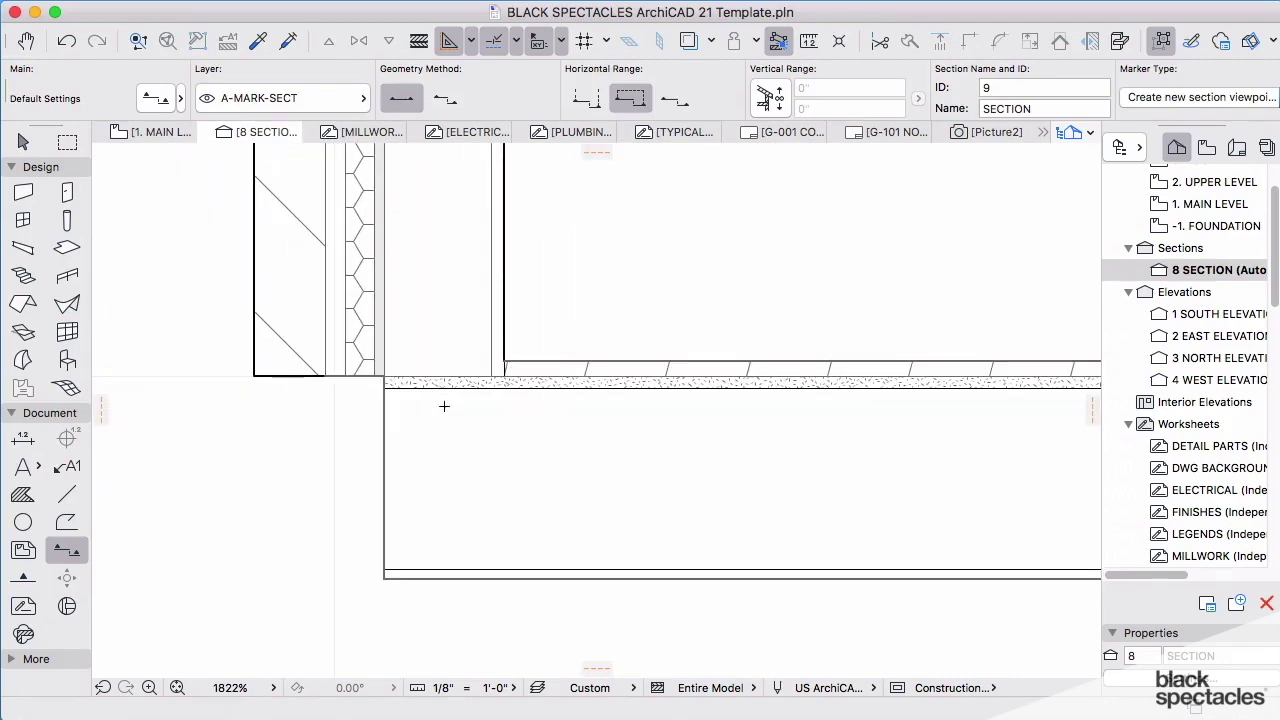
scroll(445, 406, up, 2)
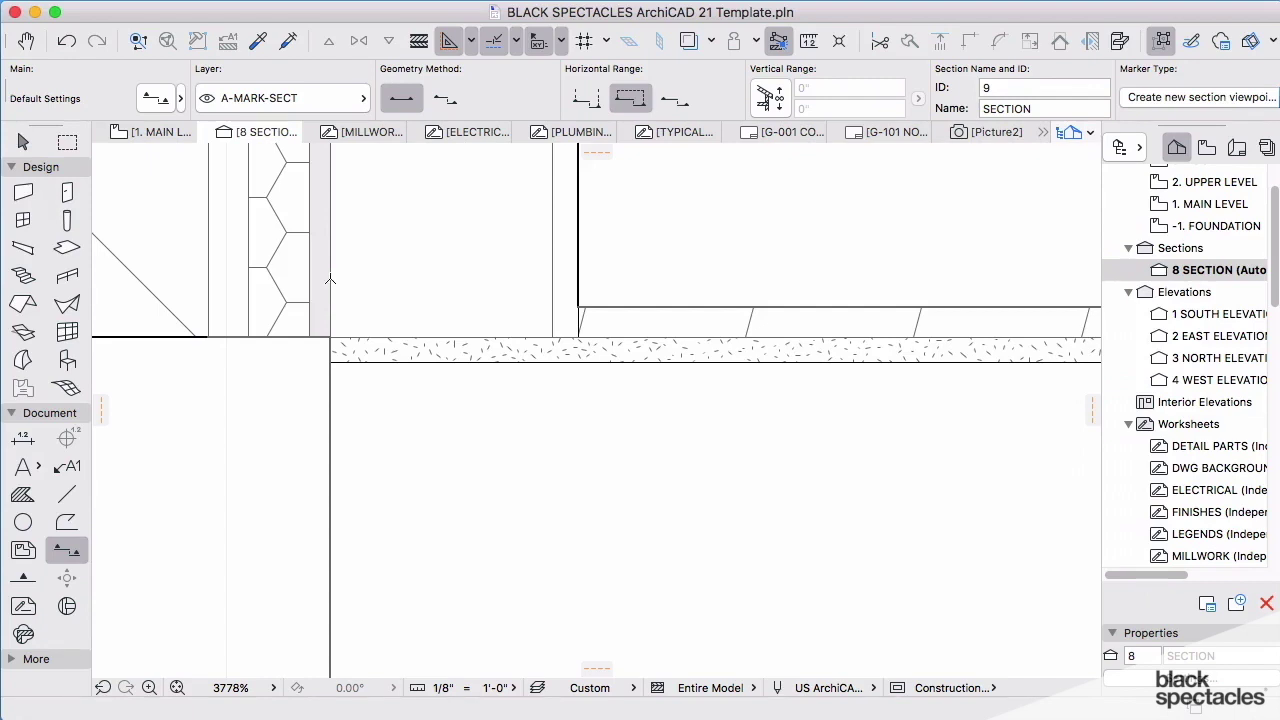
scroll(494, 394, down, 2)
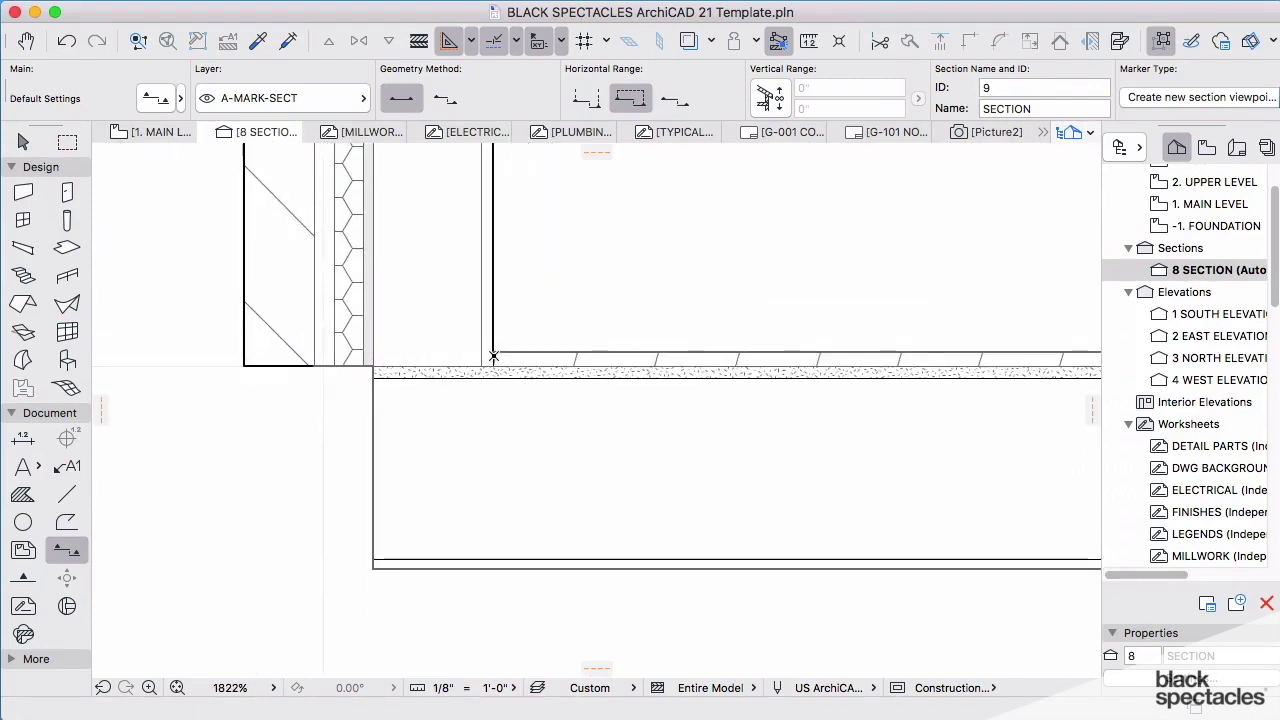
scroll(493, 356, up, 3)
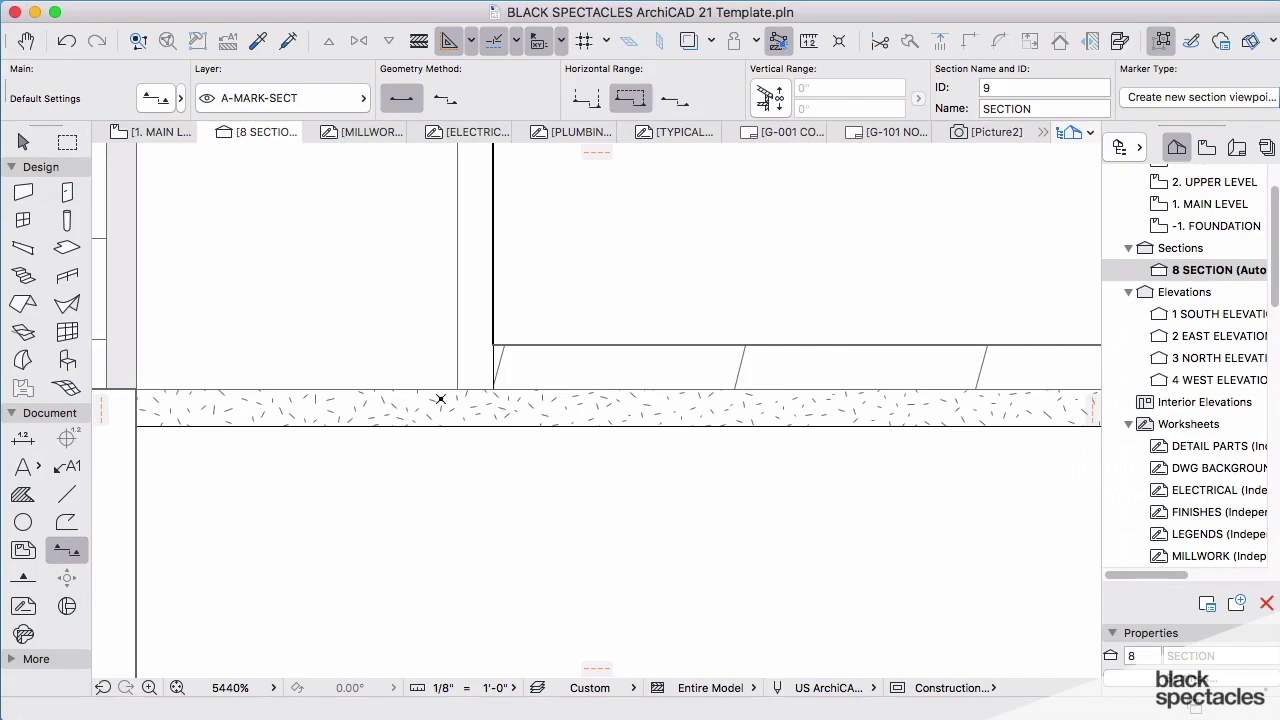
scroll(500, 402, down, 3)
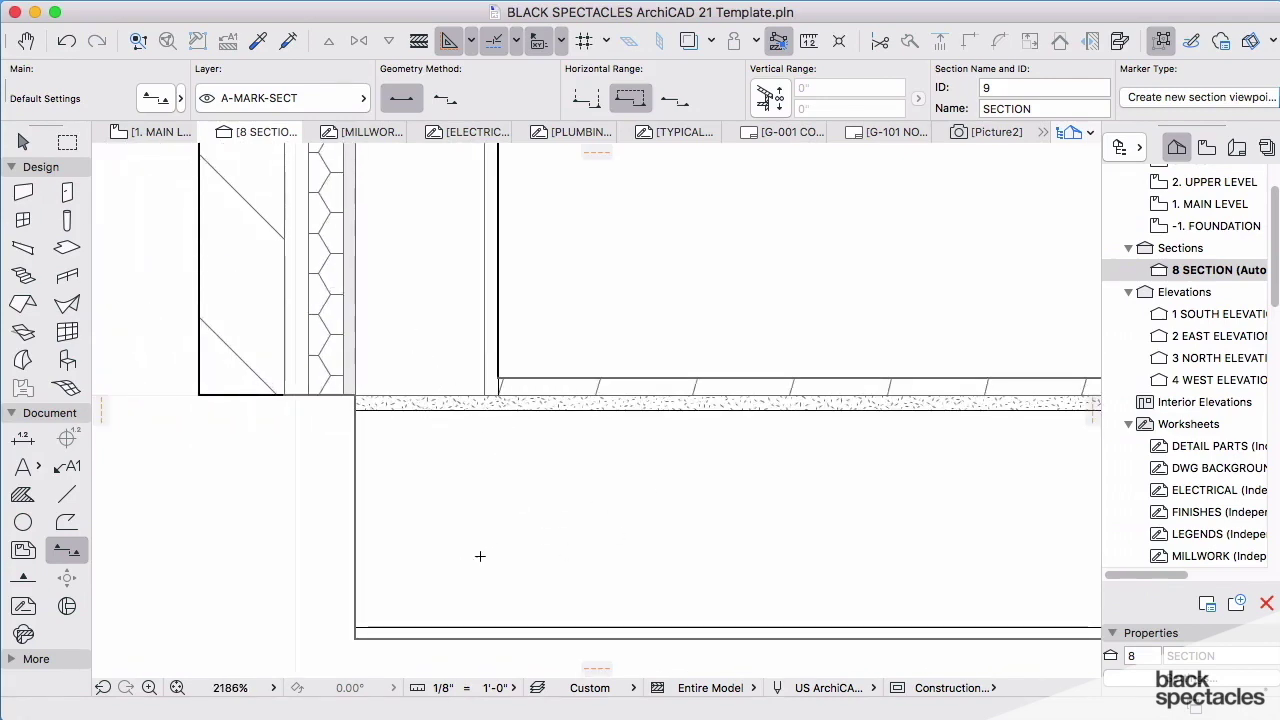
scroll(497, 481, down, 3)
middle_drag(497, 483, 418, 414)
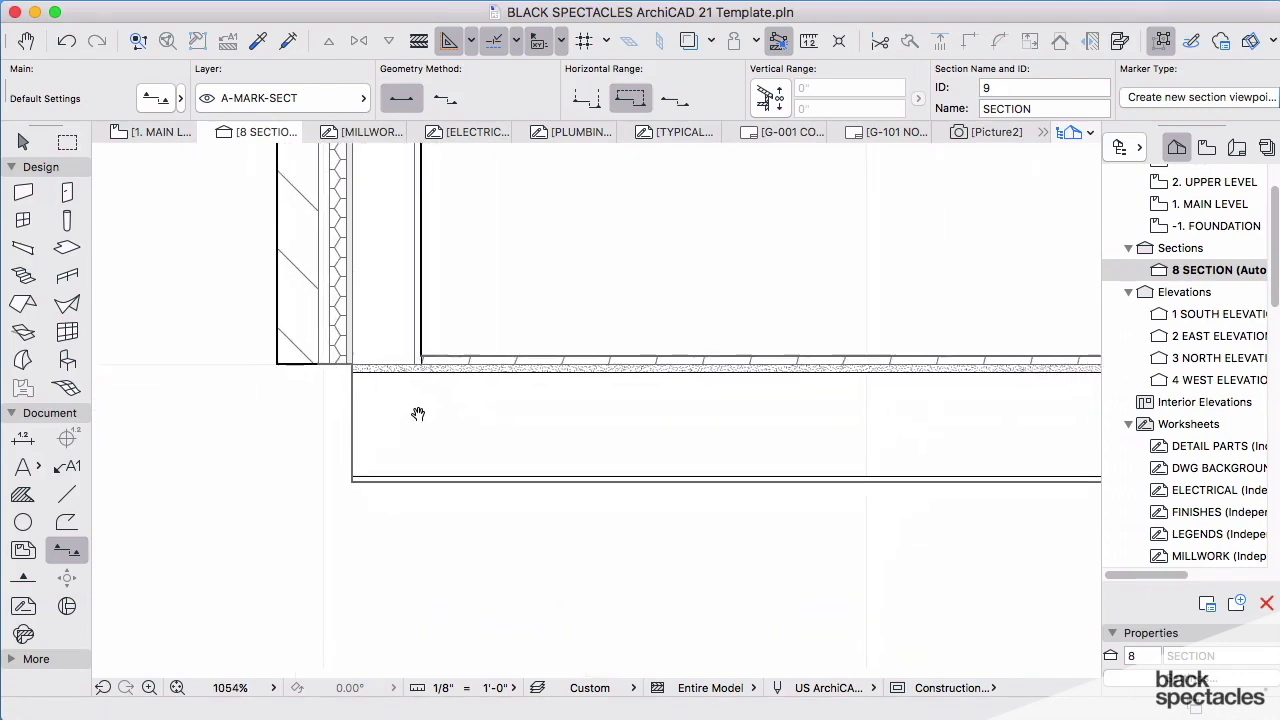
scroll(420, 417, up, 2)
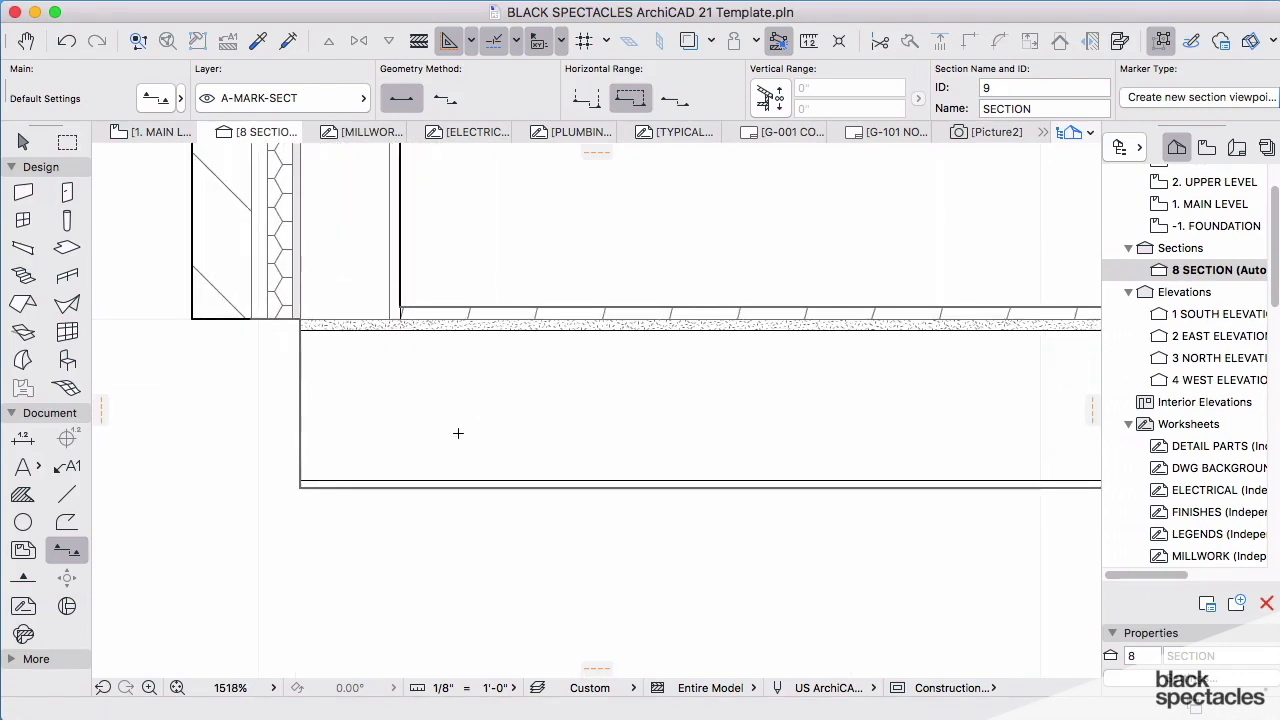
scroll(337, 266, up, 4)
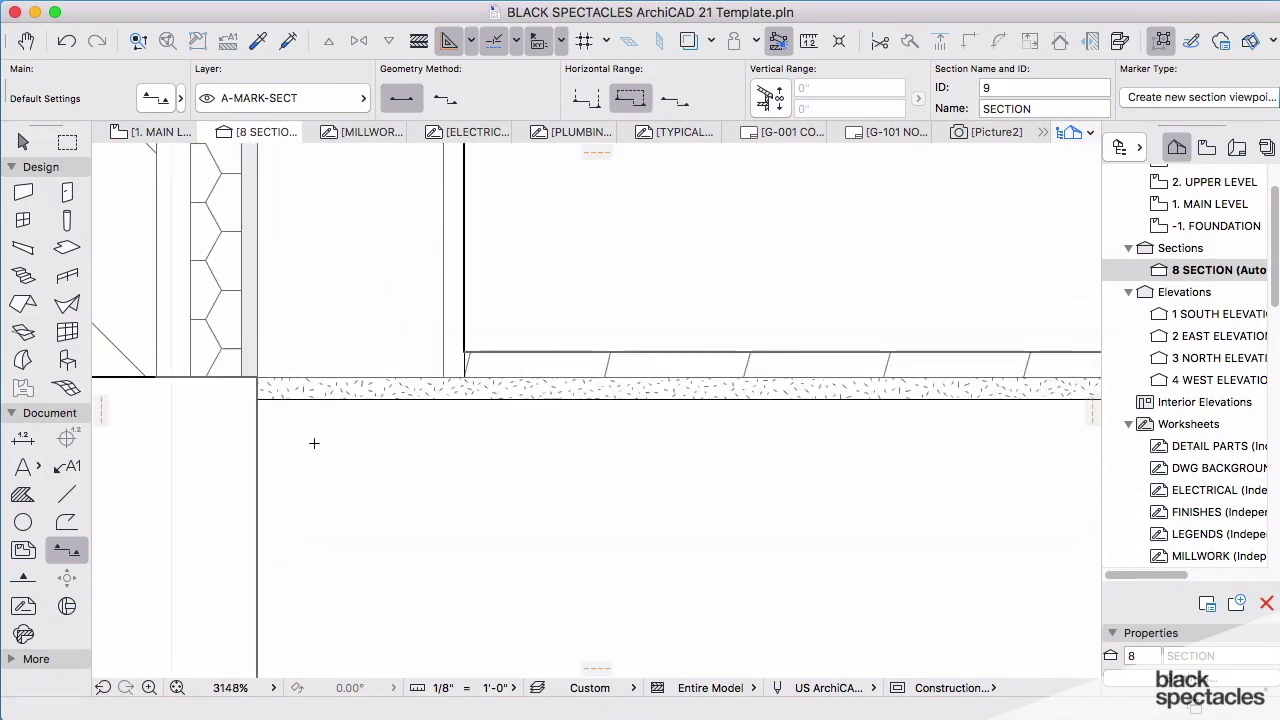
scroll(380, 322, up, 5)
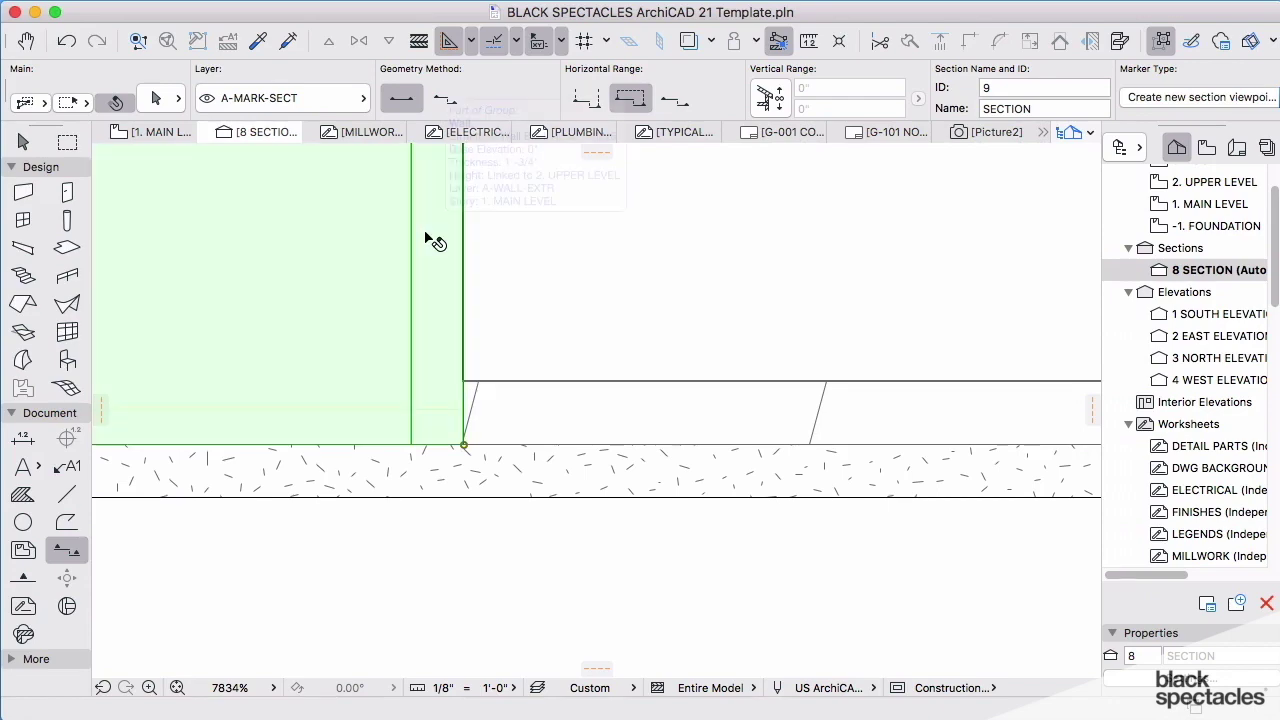
shift+click(429, 240)
- Select the floor slab, open Options > Building Materials, and scroll down toward Flooring: Wood
click(578, 427)
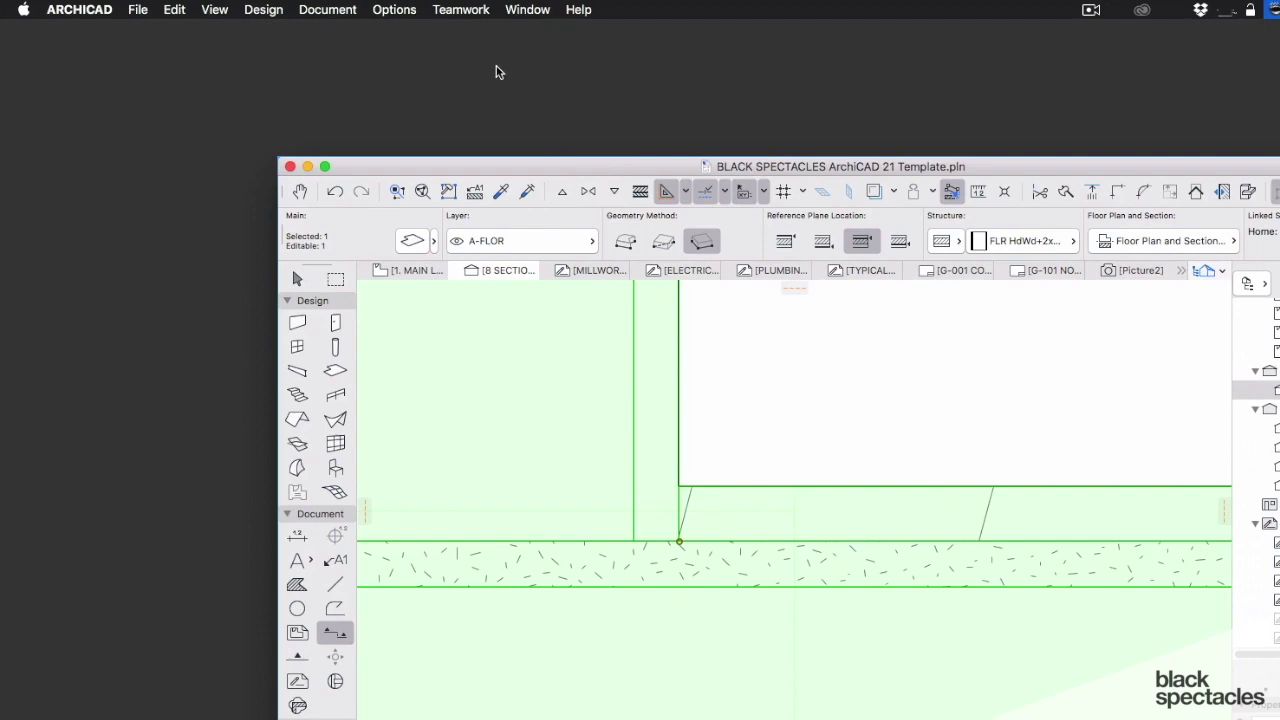
click(400, 10)
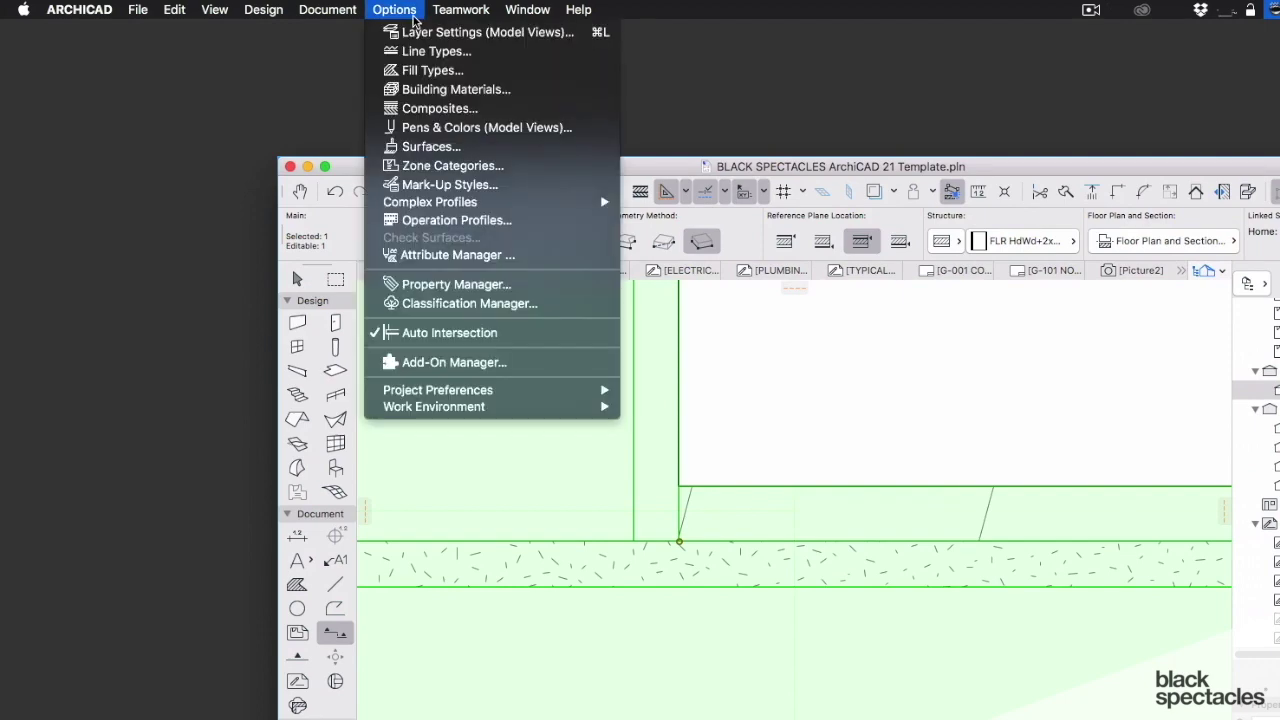
click(450, 89)
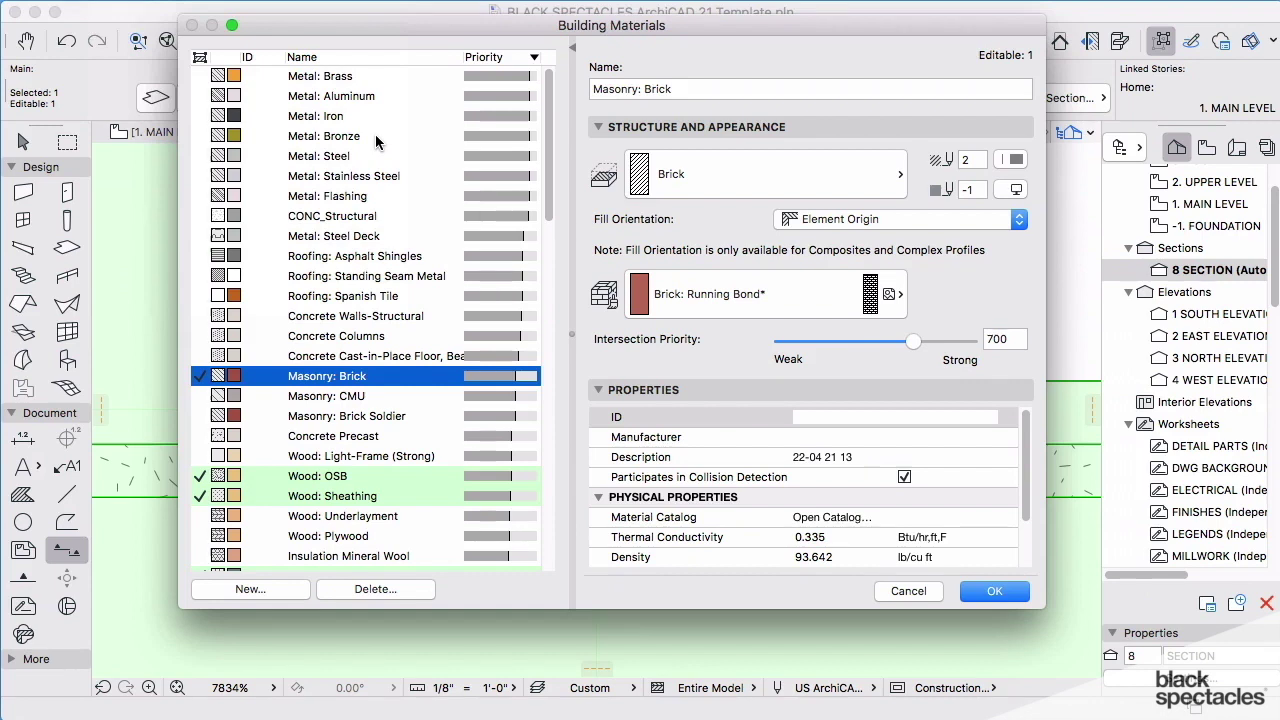
scroll(390, 335, down, 5)
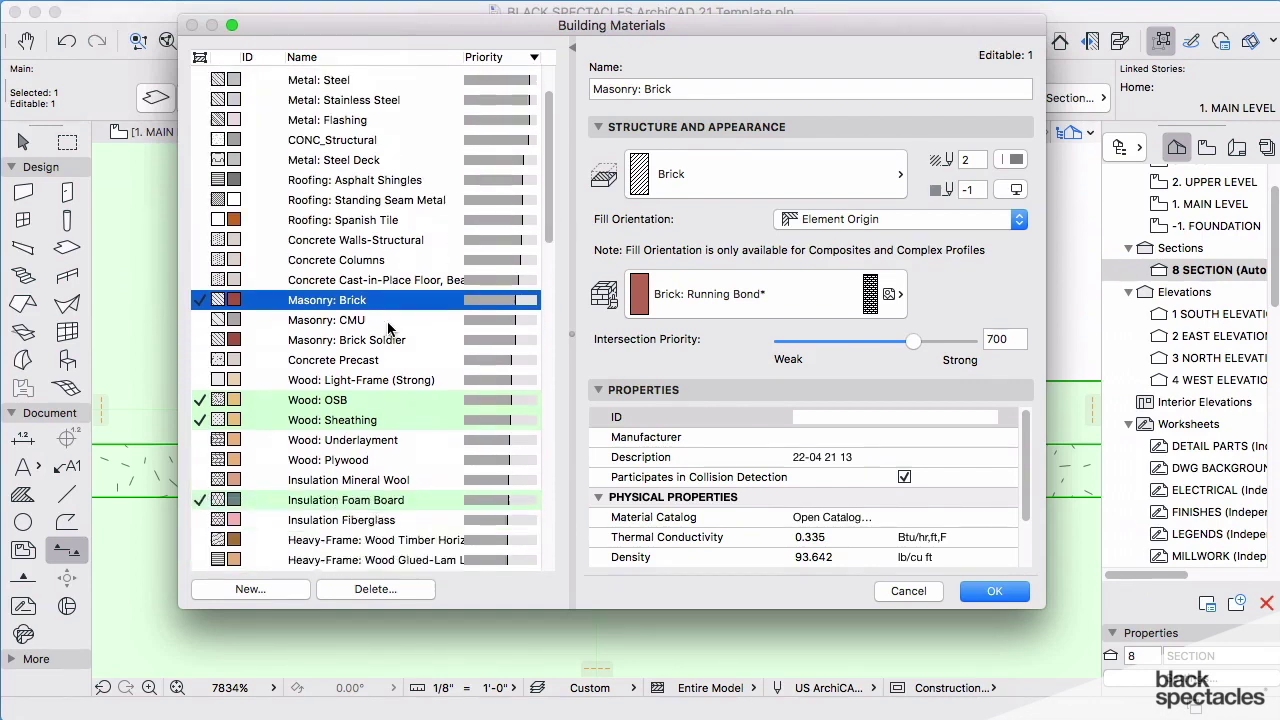
scroll(346, 340, down, 4)
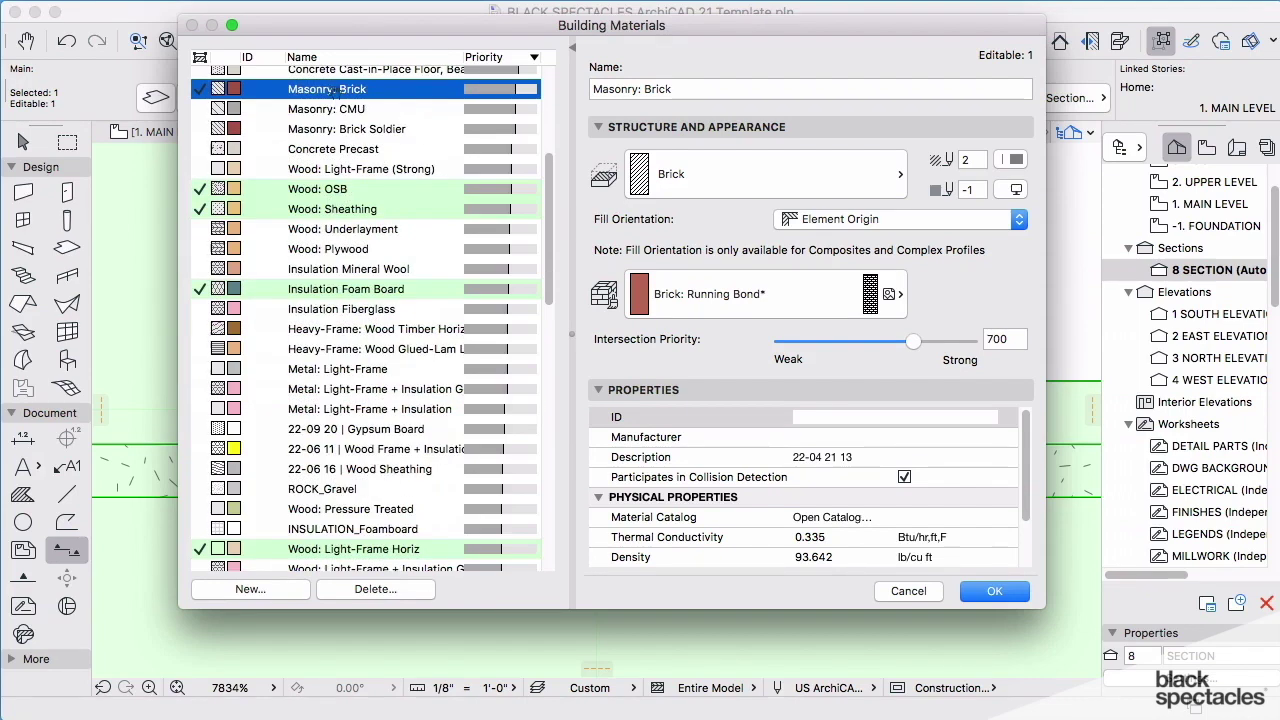
scroll(412, 282, down, 4)
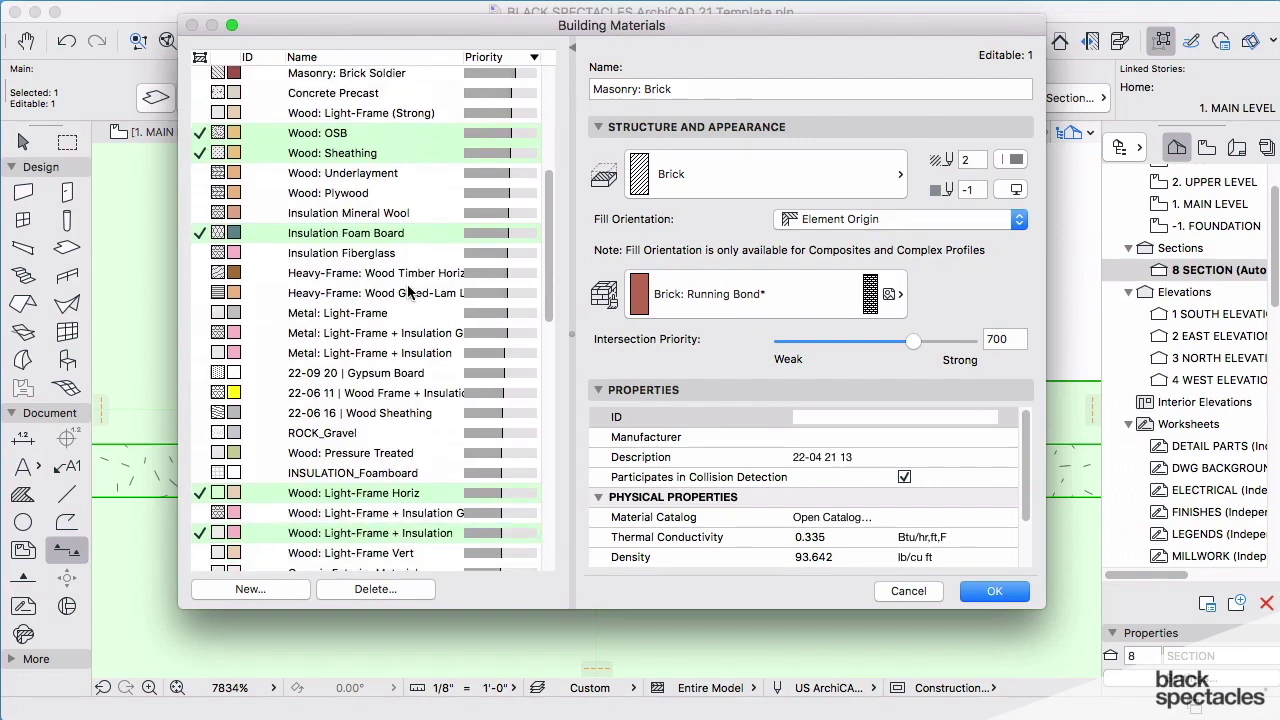
scroll(409, 288, down, 6)
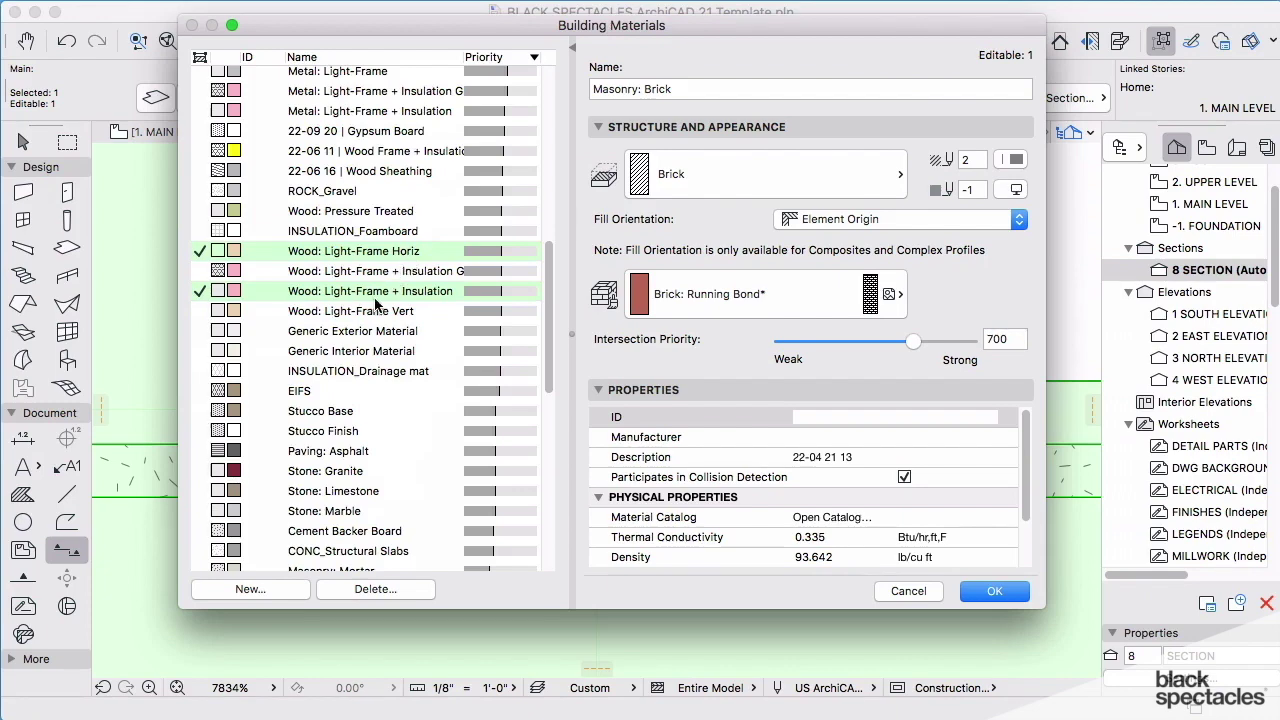
scroll(410, 300, down, 8)
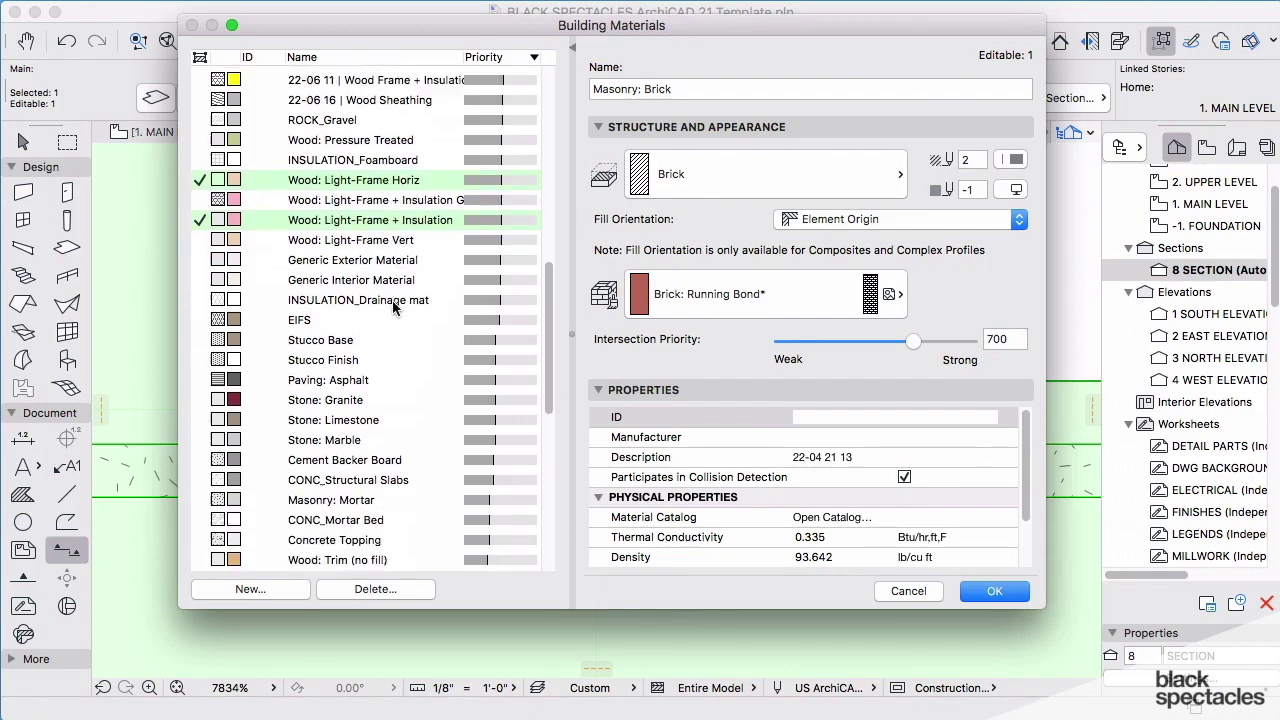
scroll(393, 303, down, 5)
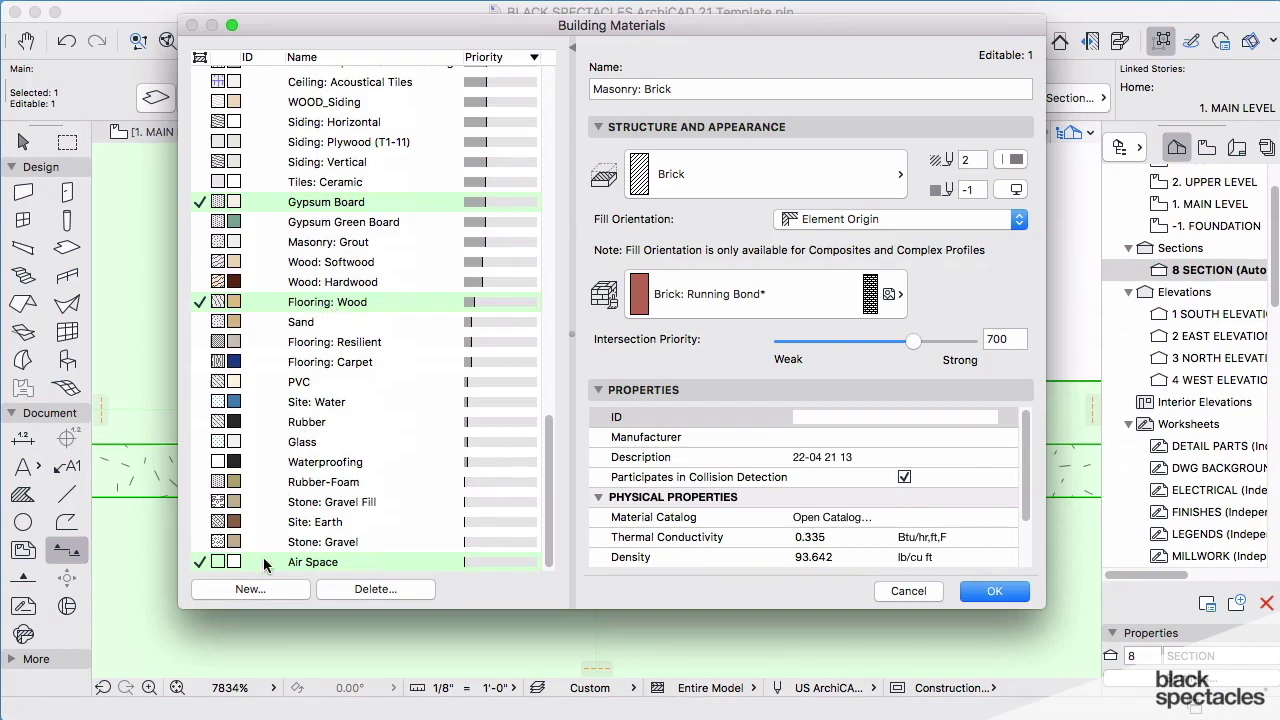
- Drop the Masonry: Brick duplicate and duplicate Flooring: Wood as 'Hardwood Flooring Training'
click(250, 590)
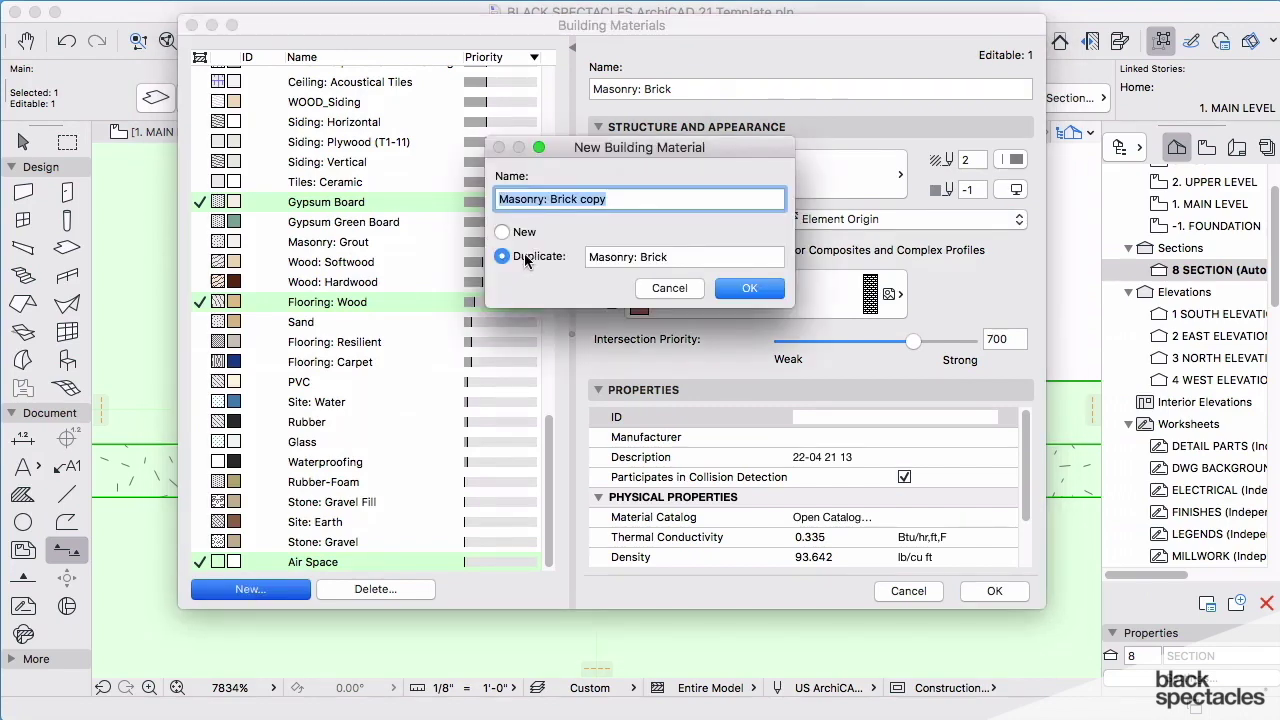
click(672, 288)
scroll(347, 427, down, 10)
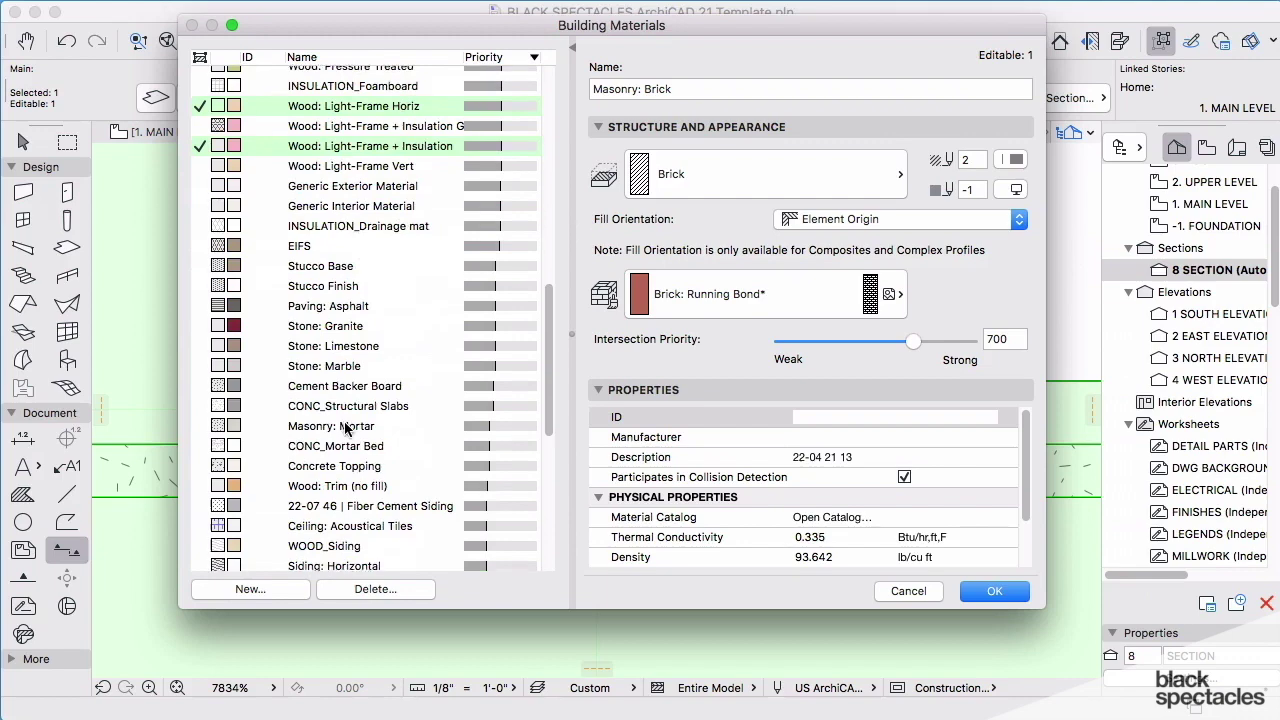
click(347, 425)
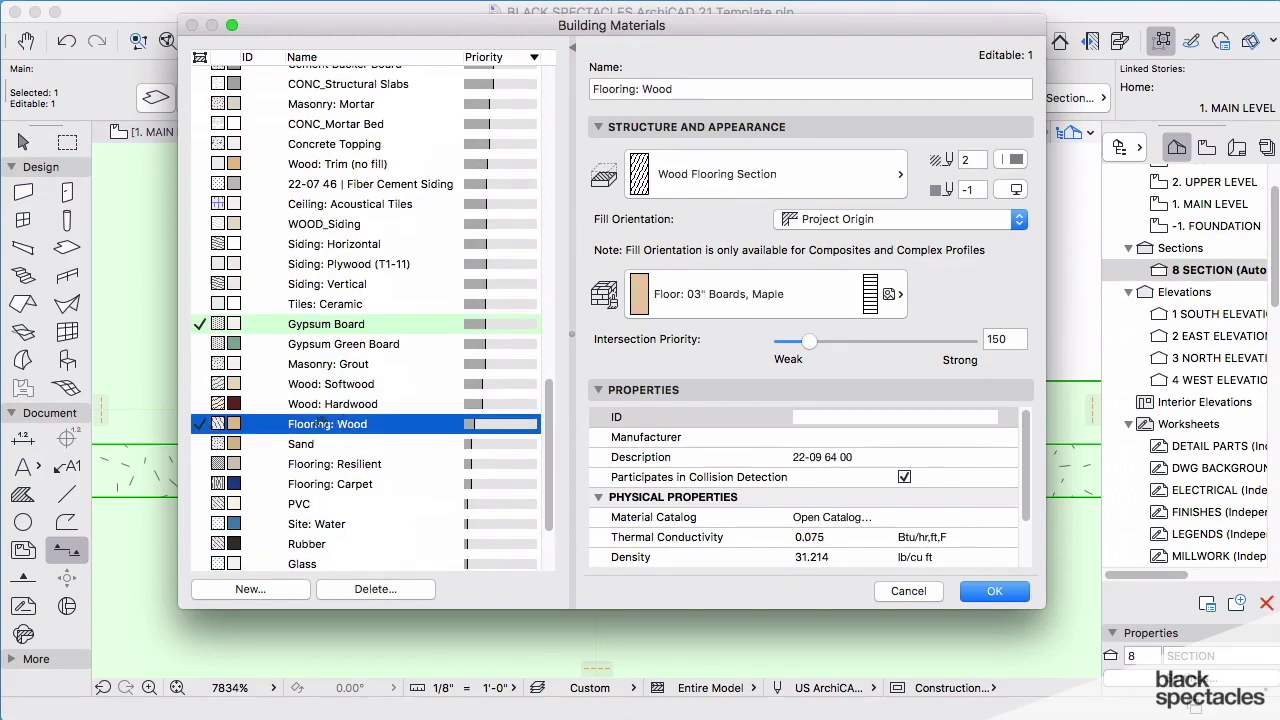
click(252, 589)
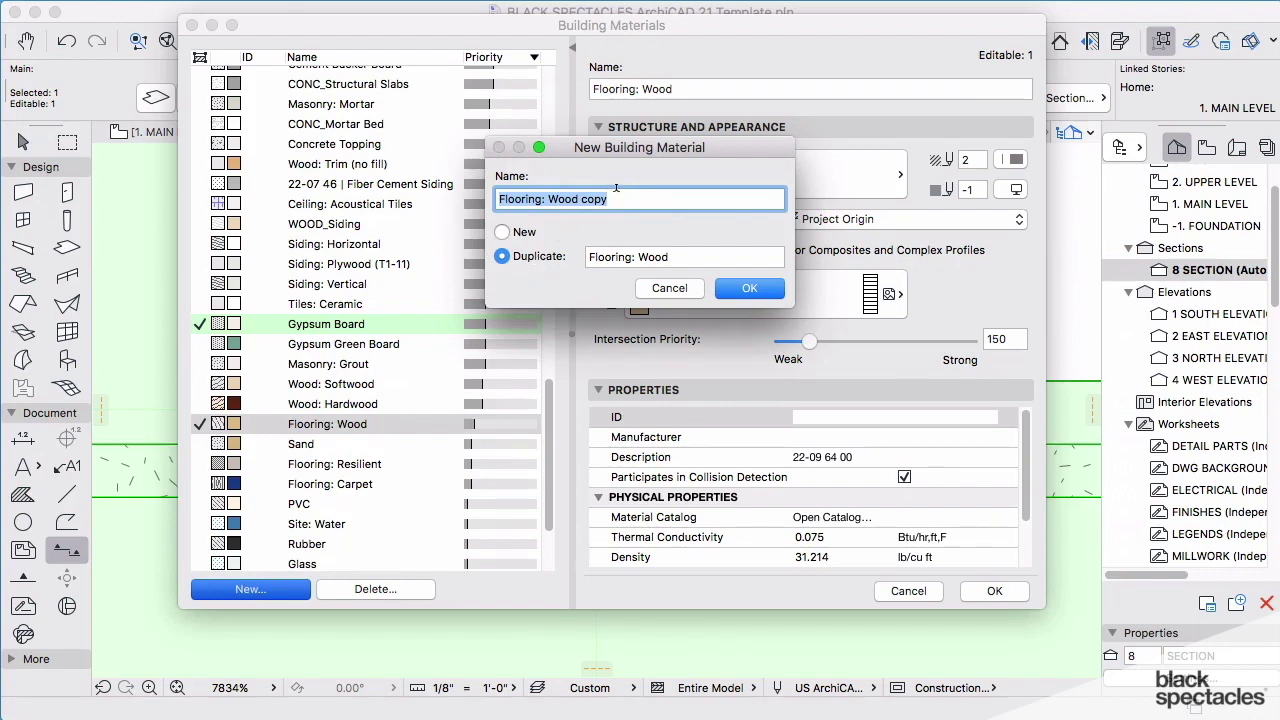
text(Hardwood )
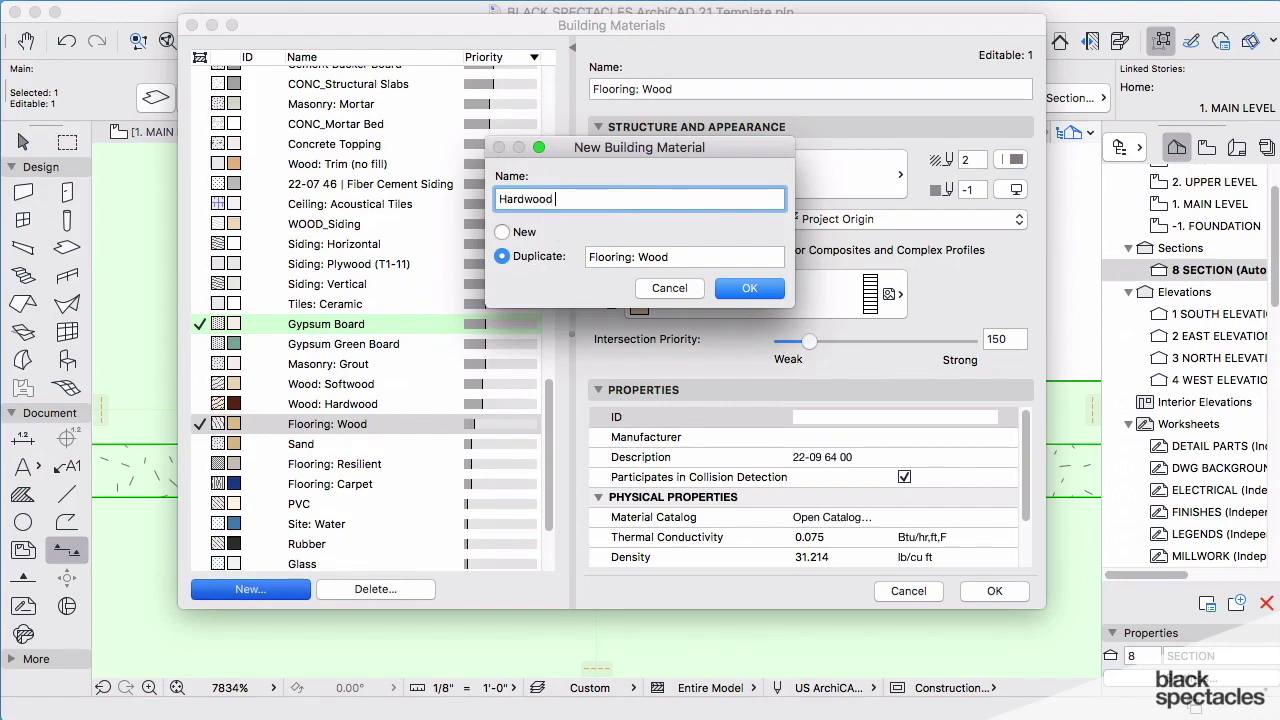
text(Flooring)
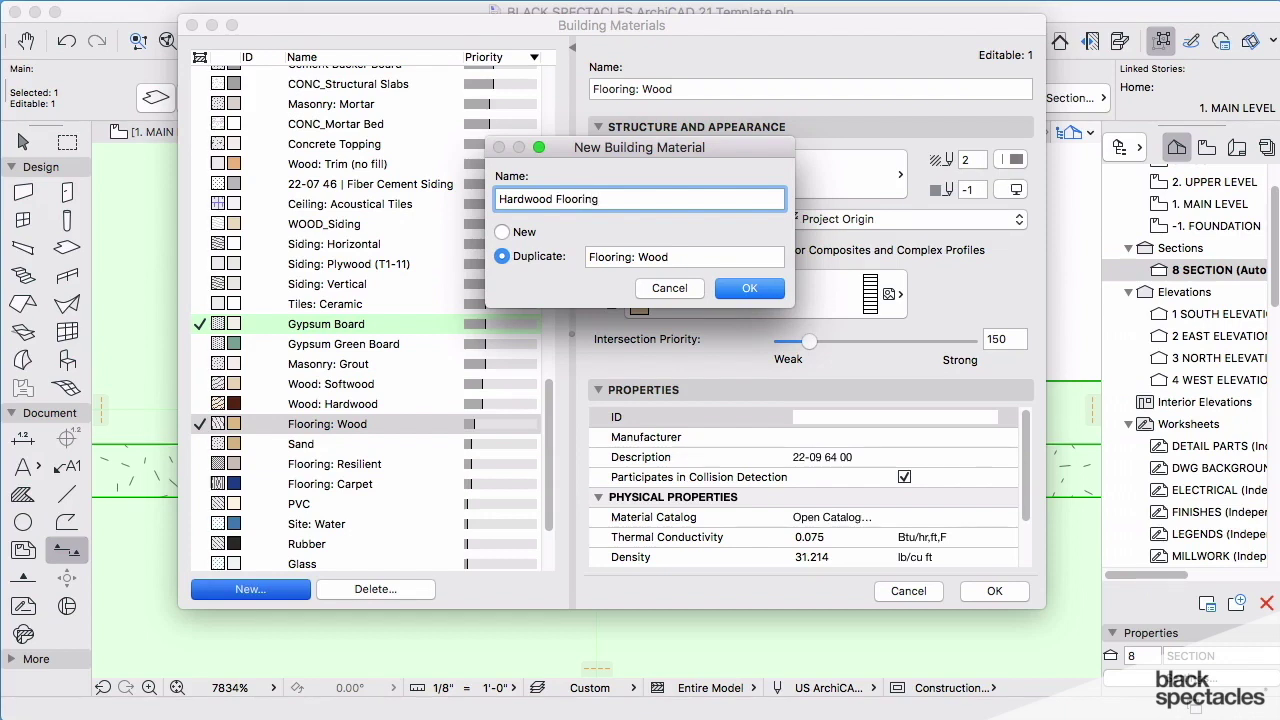
text( Training)
- Create Hardwood Flooring Training with intersection priority 305, above Gypsum Board's 300, and save
click(745, 290)
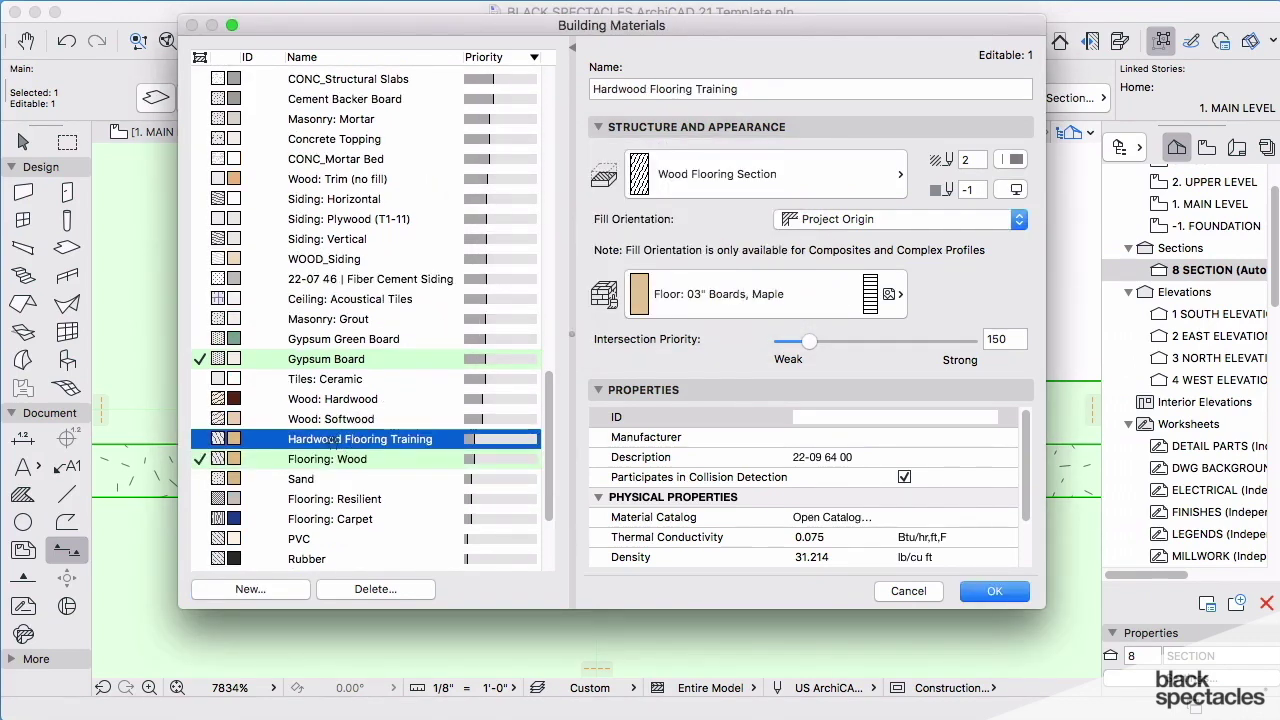
drag(330, 441, 333, 310)
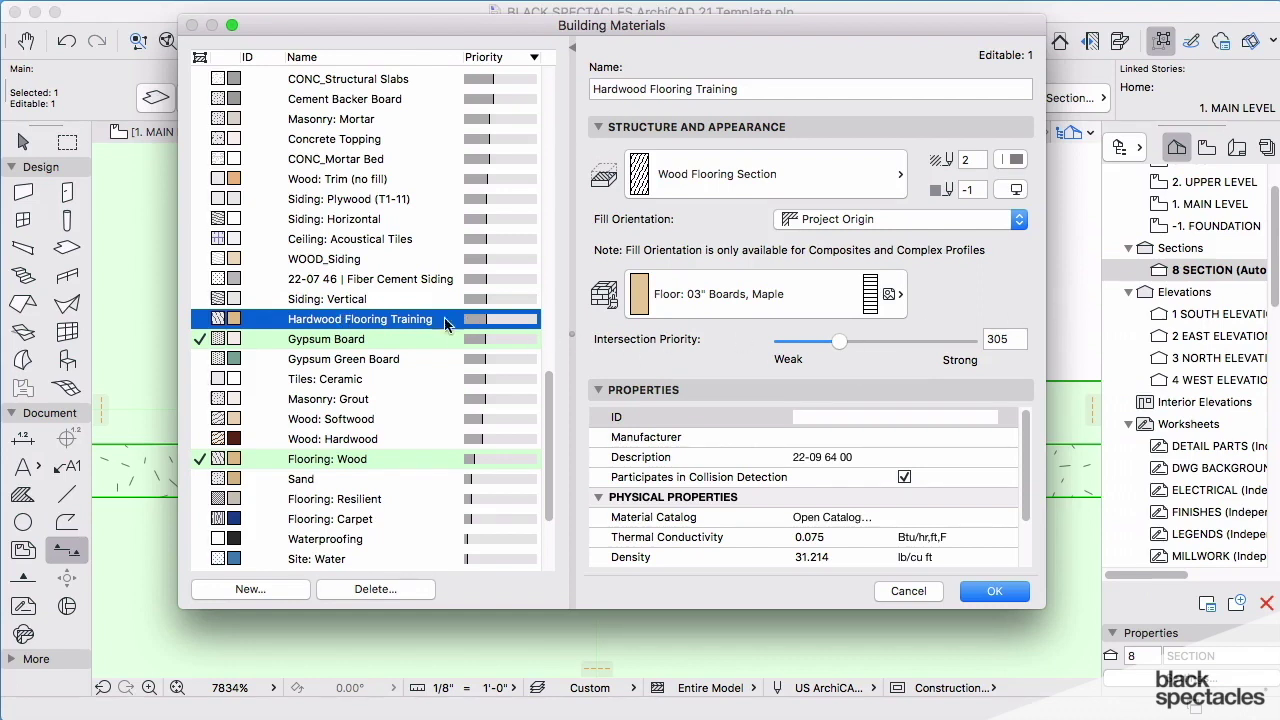
click(386, 340)
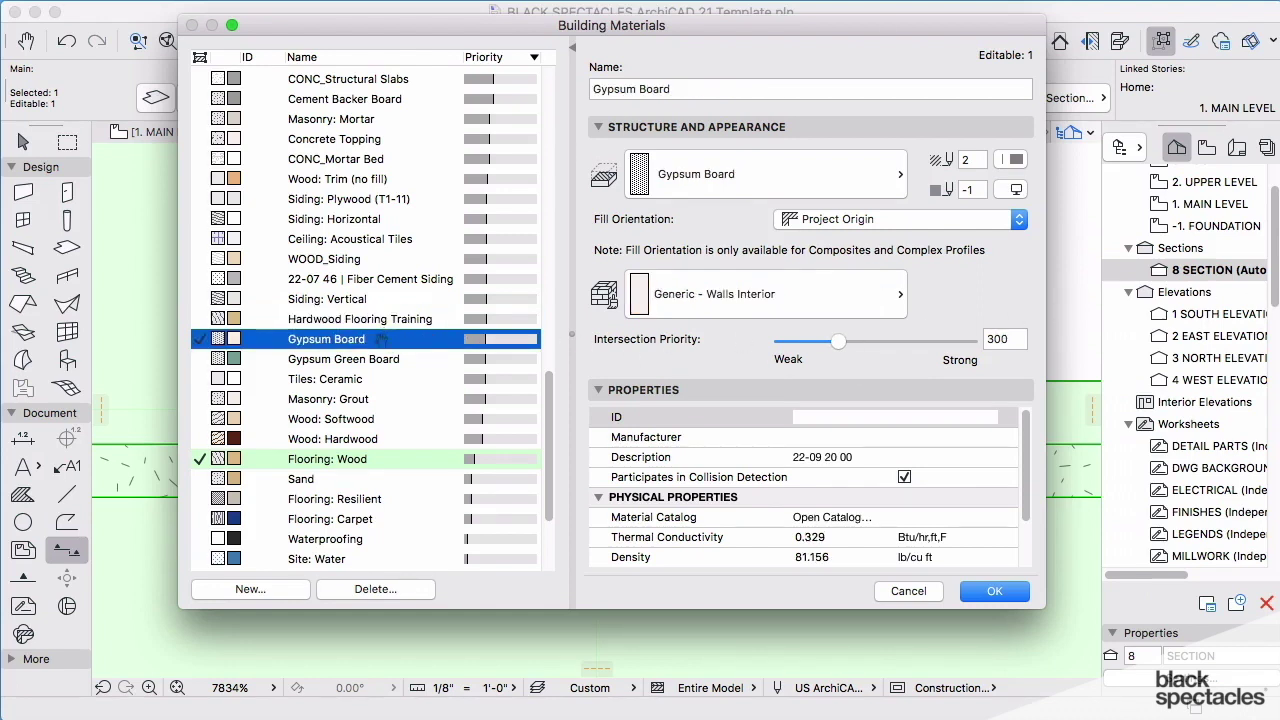
click(384, 321)
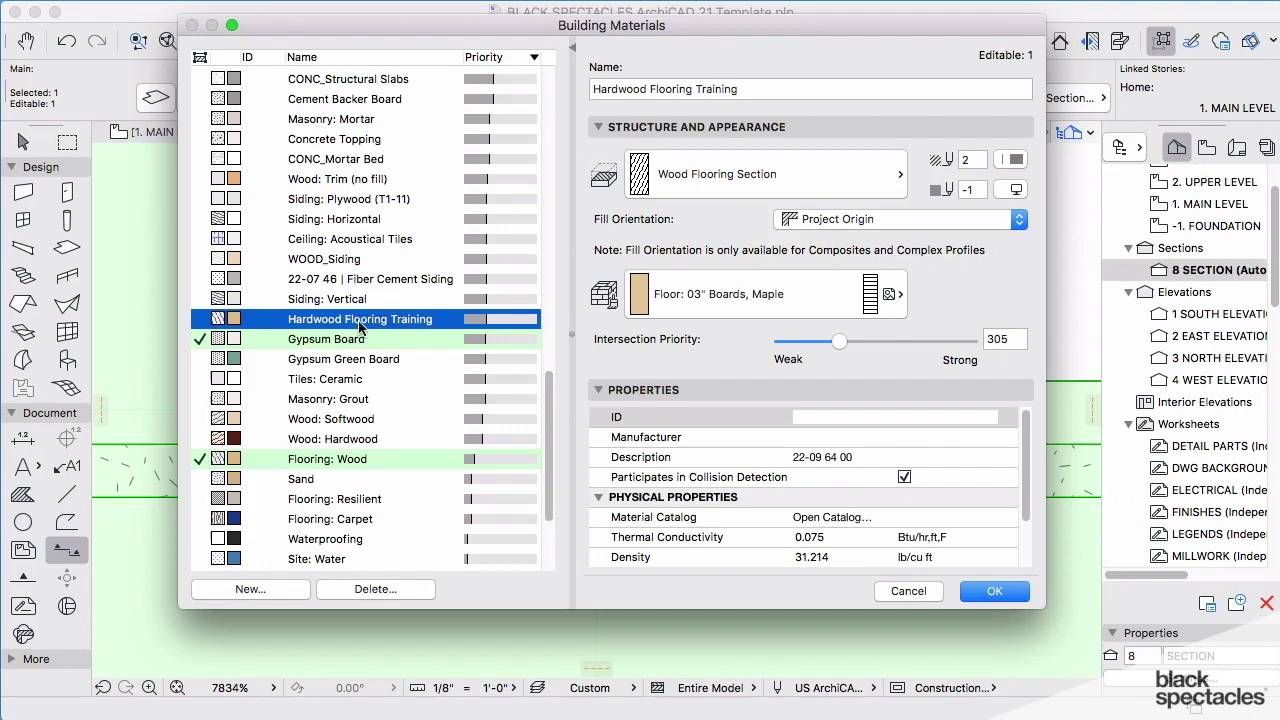
click(360, 340)
click(360, 320)
click(990, 591)
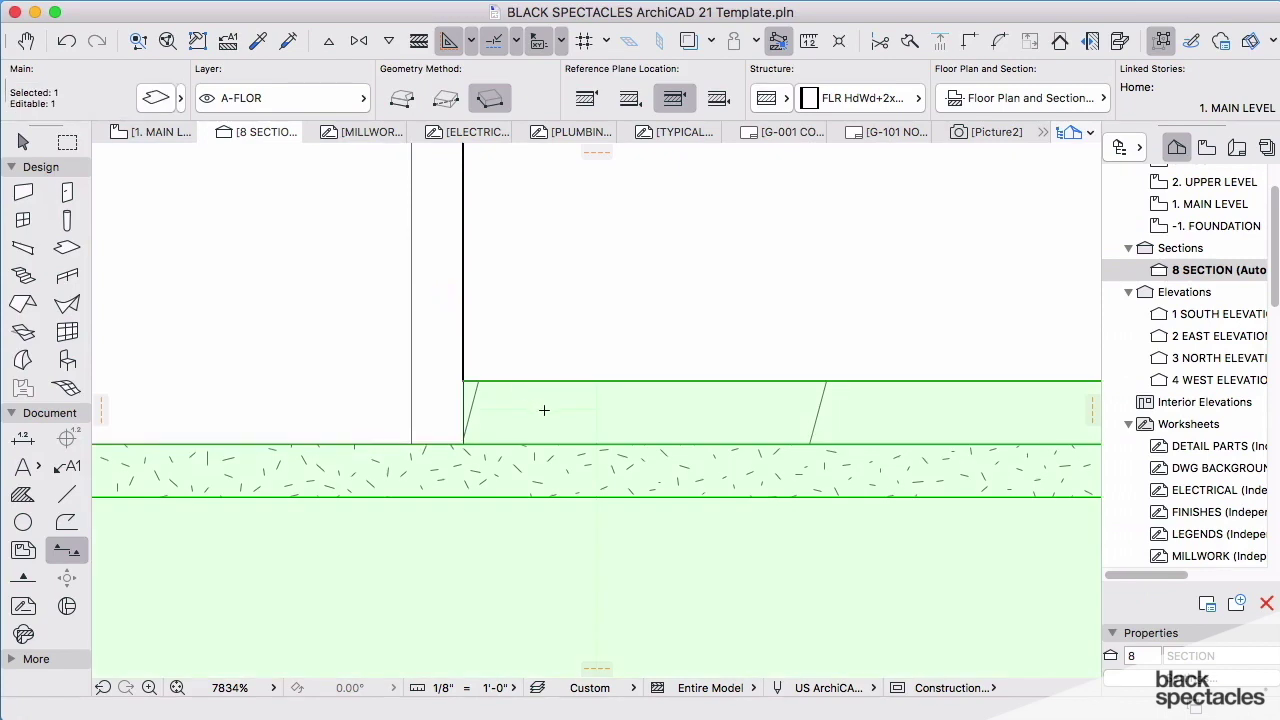
- In the section, select the brick wall, then select the FLR HdWd+2x10+Gyp floor slab
click(443, 323)
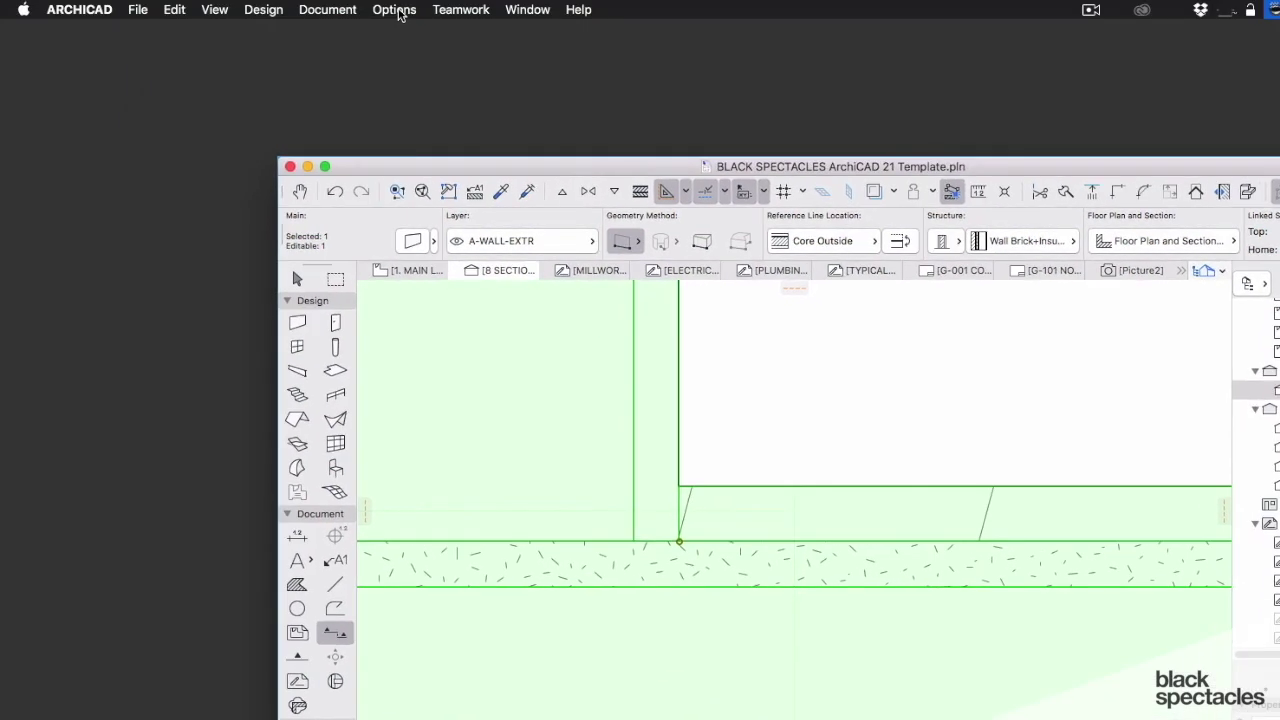
click(394, 9)
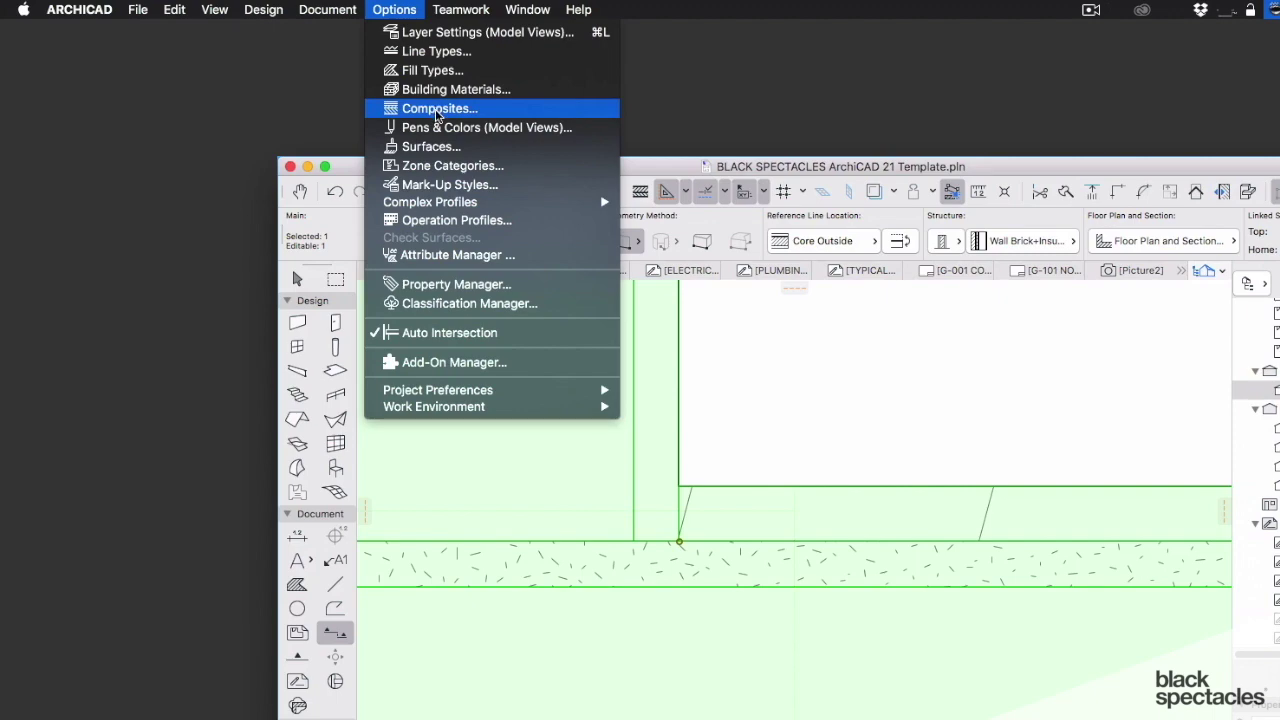
click(729, 406)
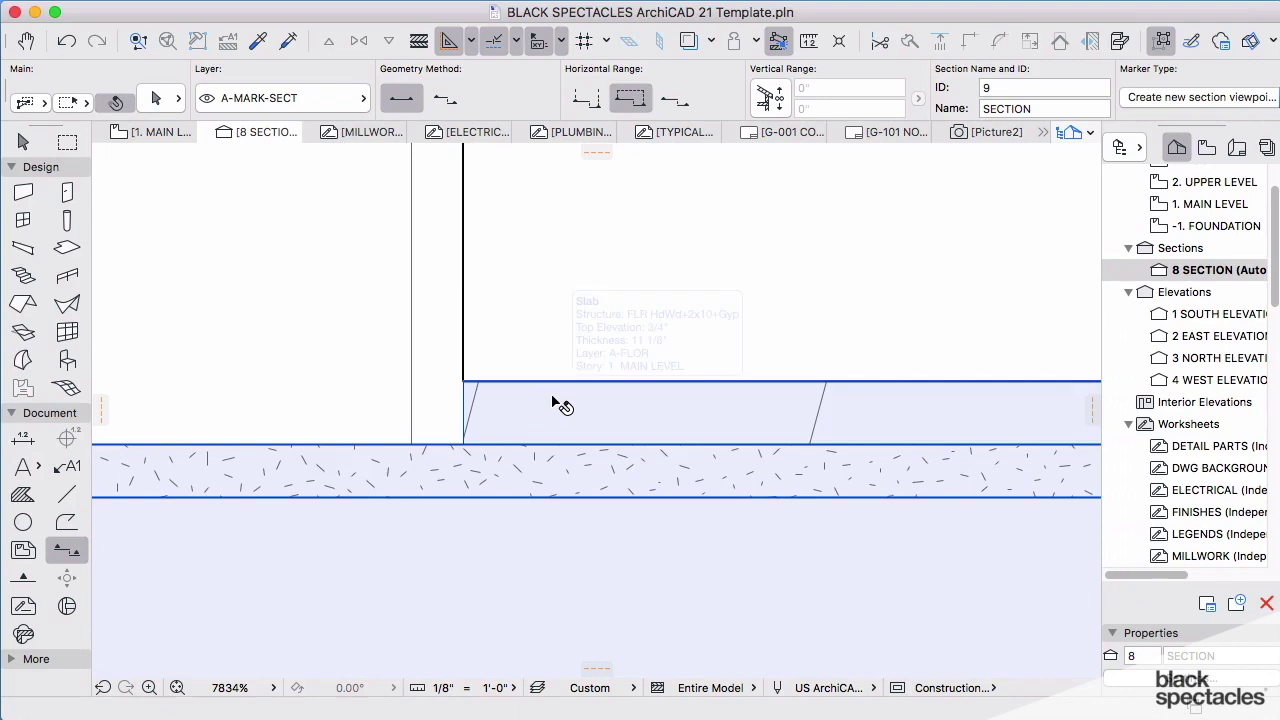
click(552, 396)
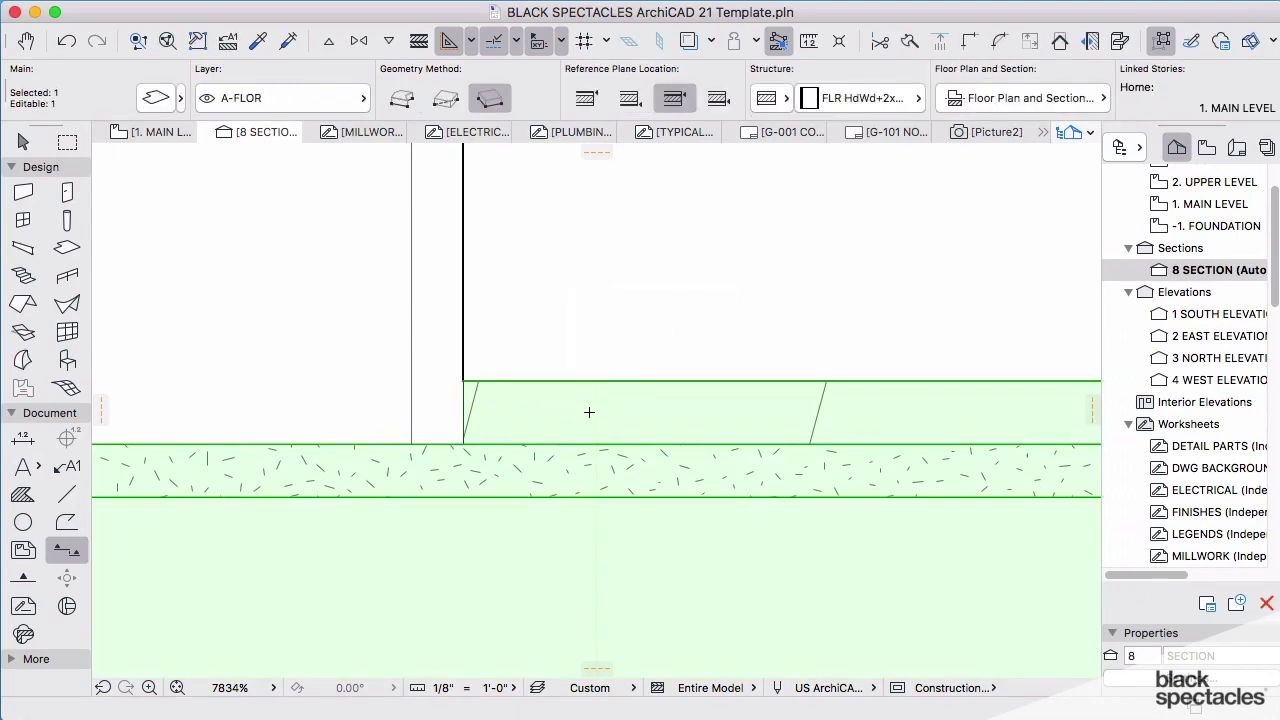
right_click(589, 413)
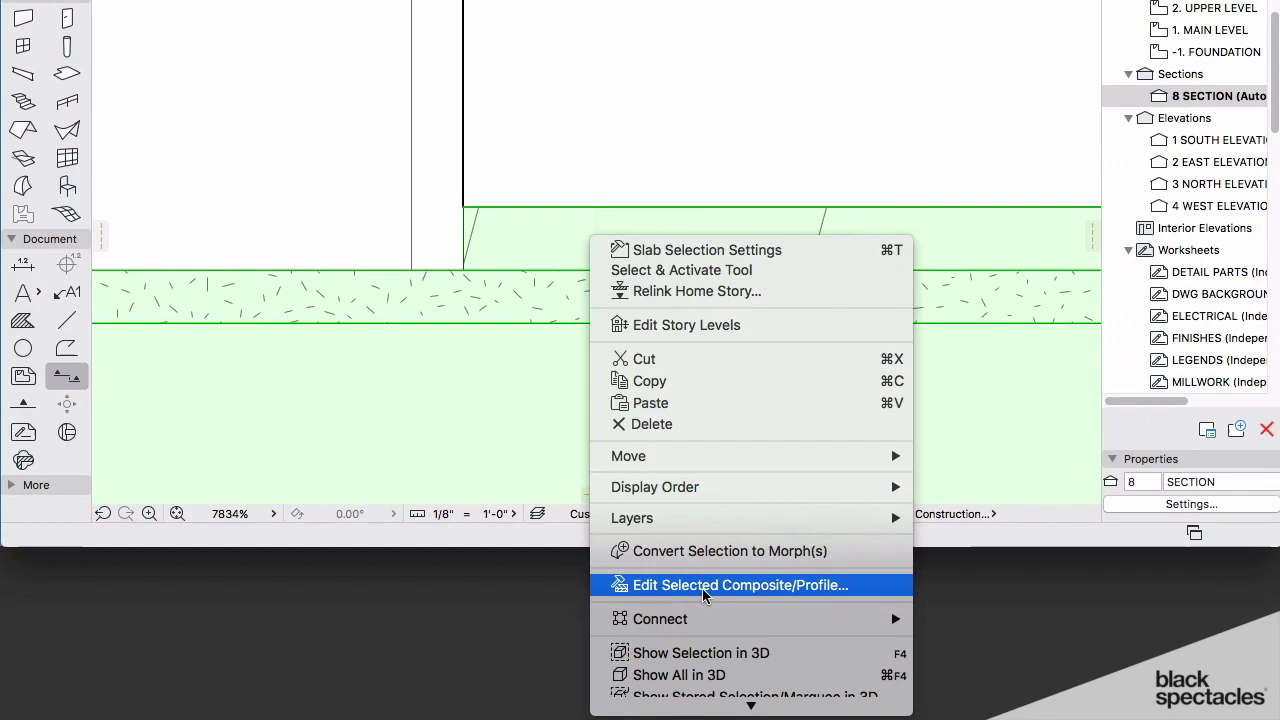
- Set the slab composite's top 3/4" skin to Hardwood Flooring Training and accept the change
click(797, 590)
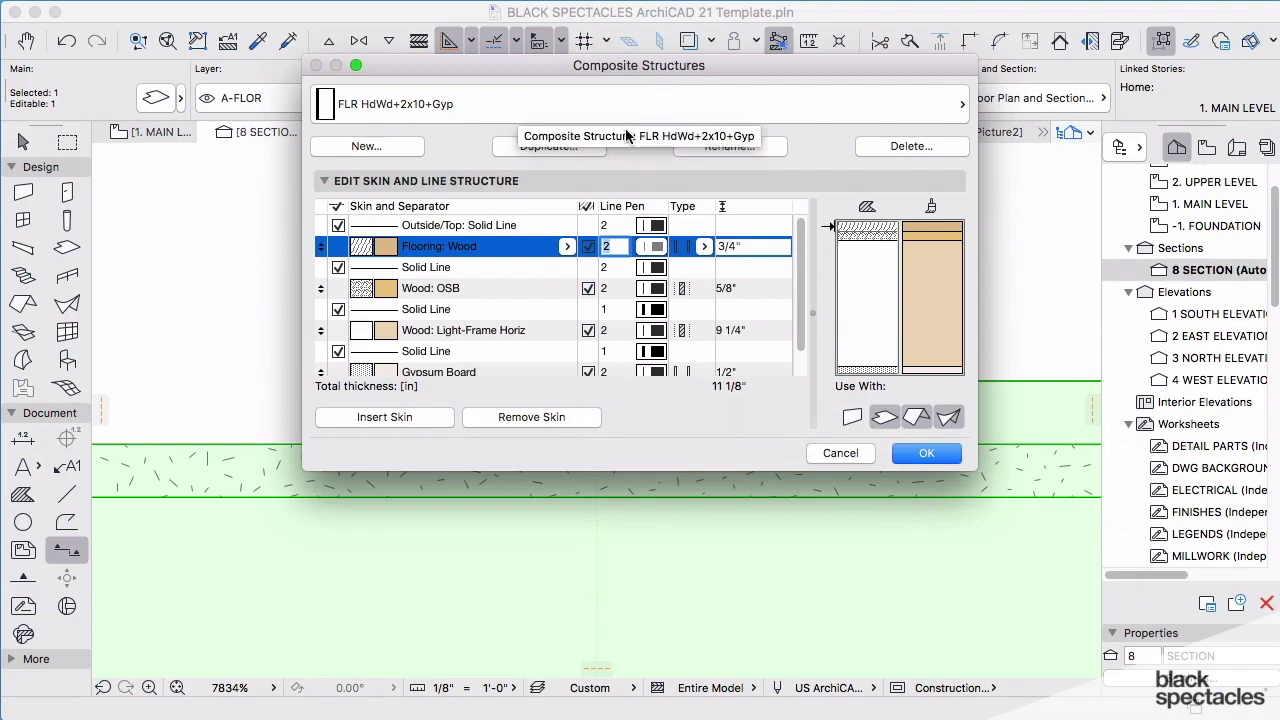
click(567, 249)
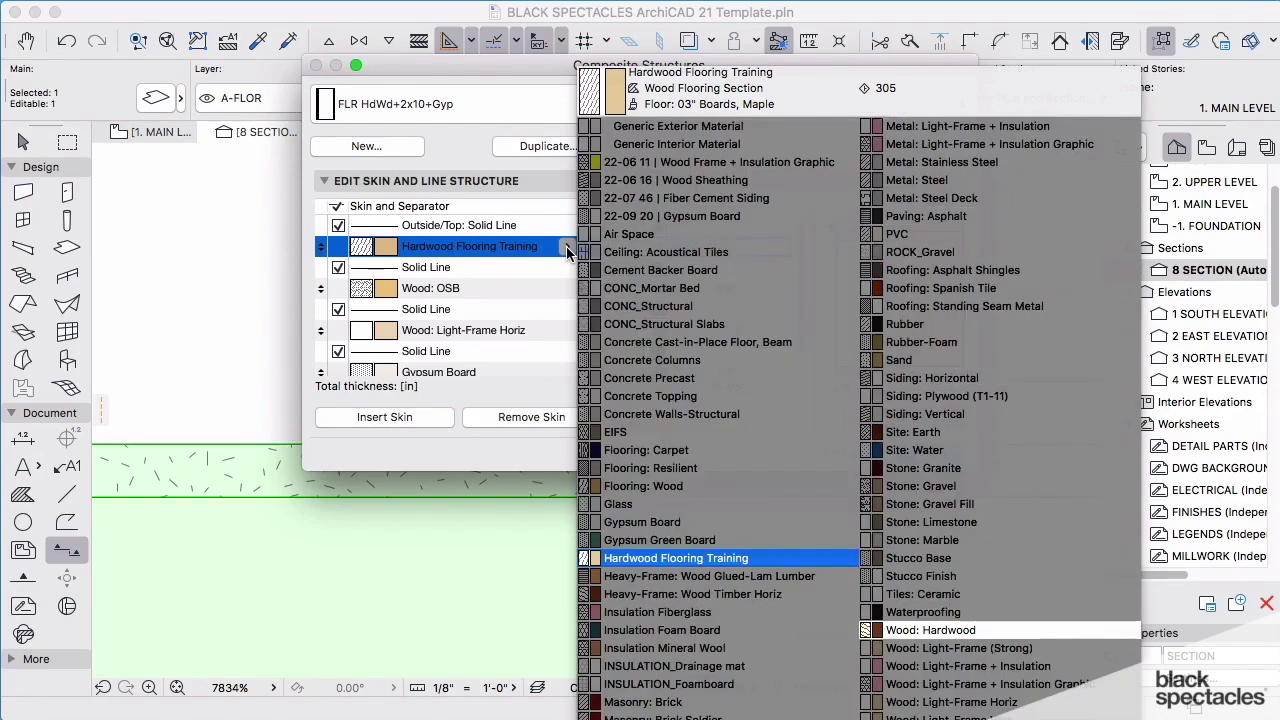
click(670, 414)
click(698, 560)
click(698, 560)
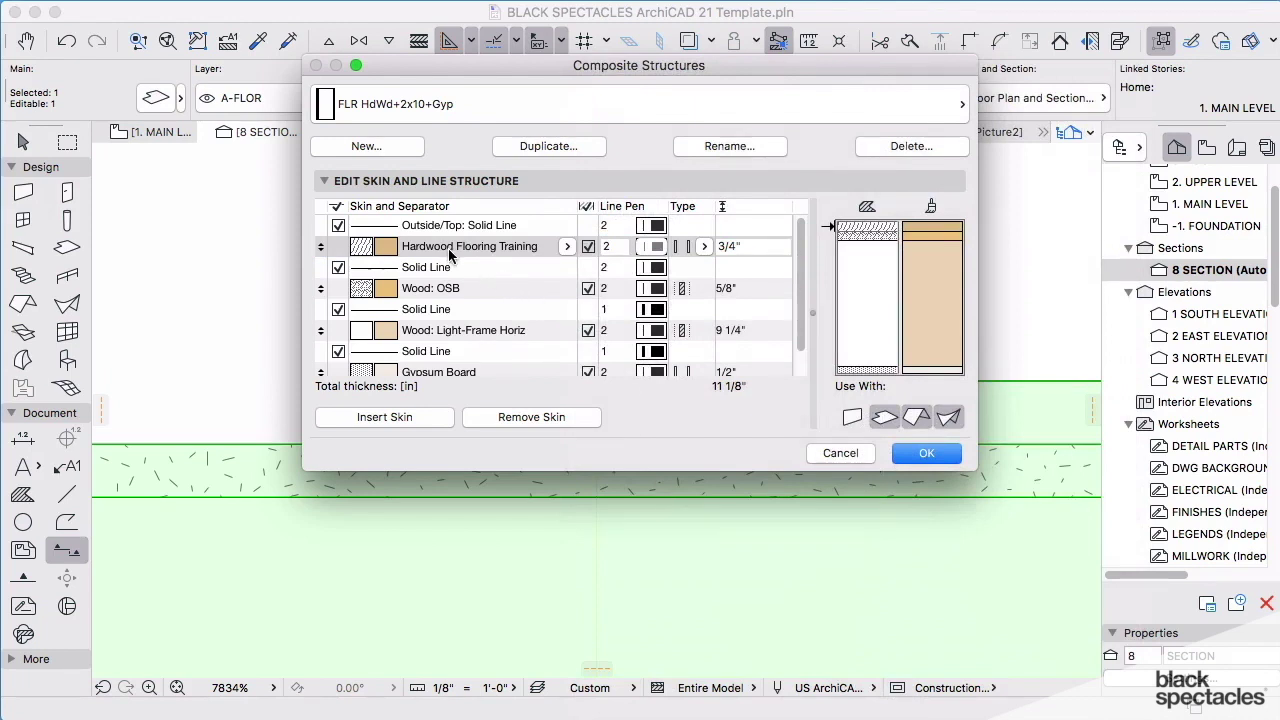
drag(523, 67, 870, 167)
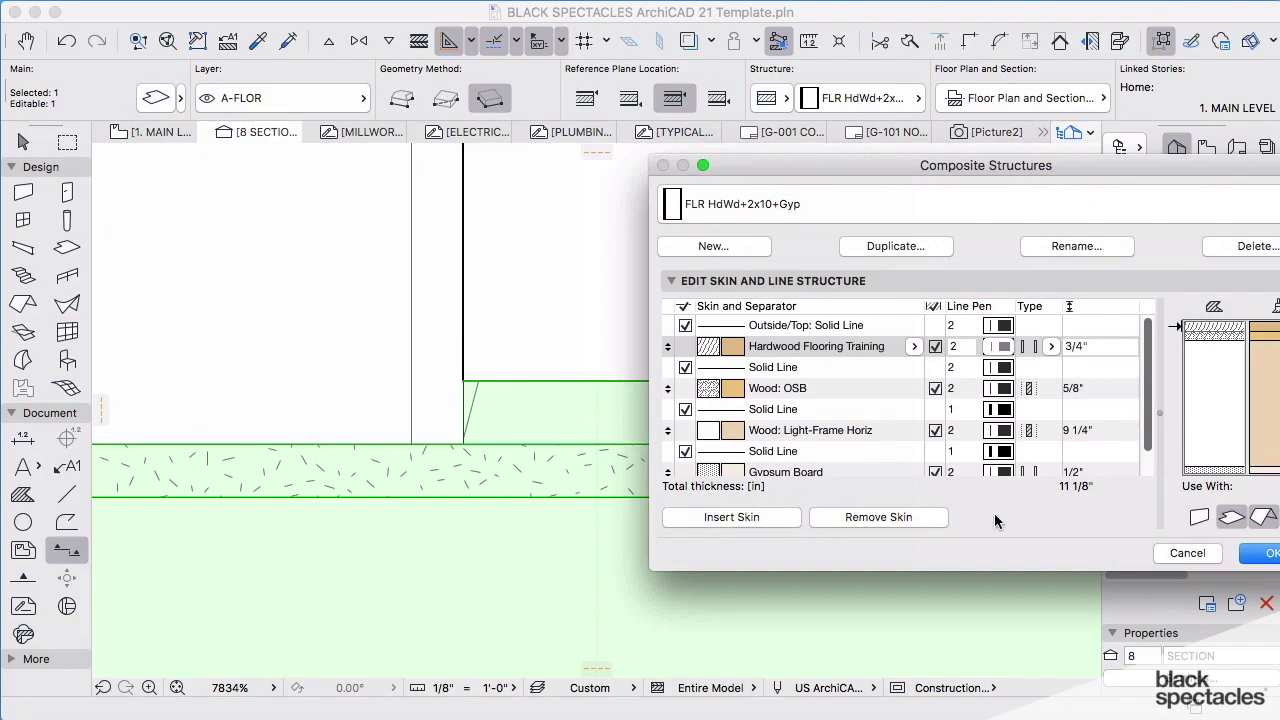
click(1265, 553)
key(Escape)
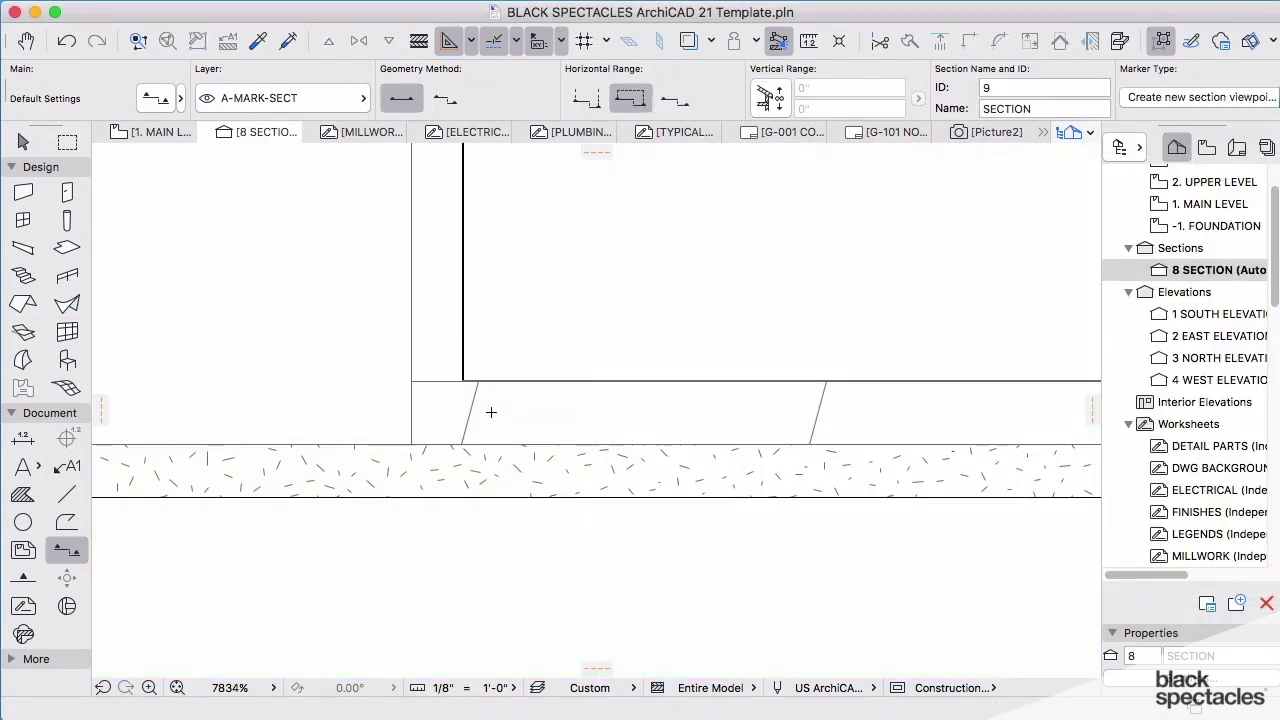